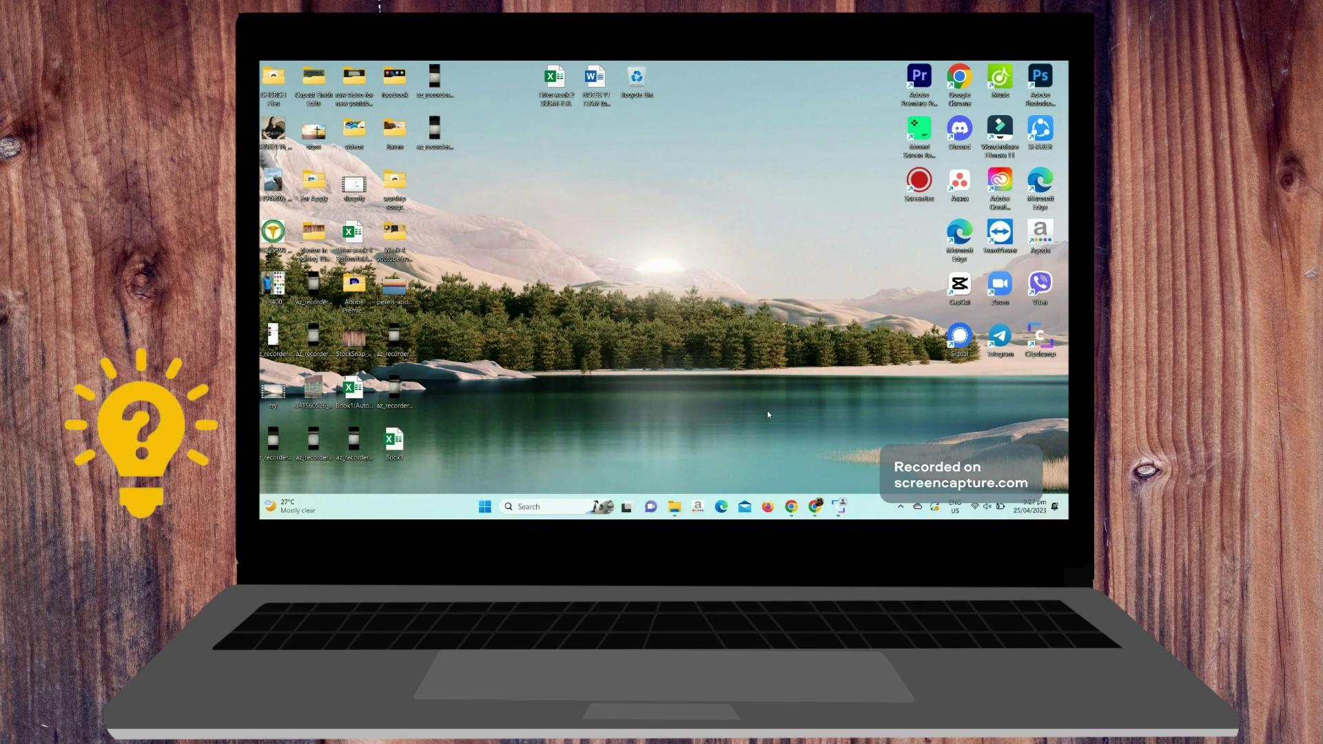
Search Windows for 'excel' from the taskbar search box.
click(563, 503)
text(e)
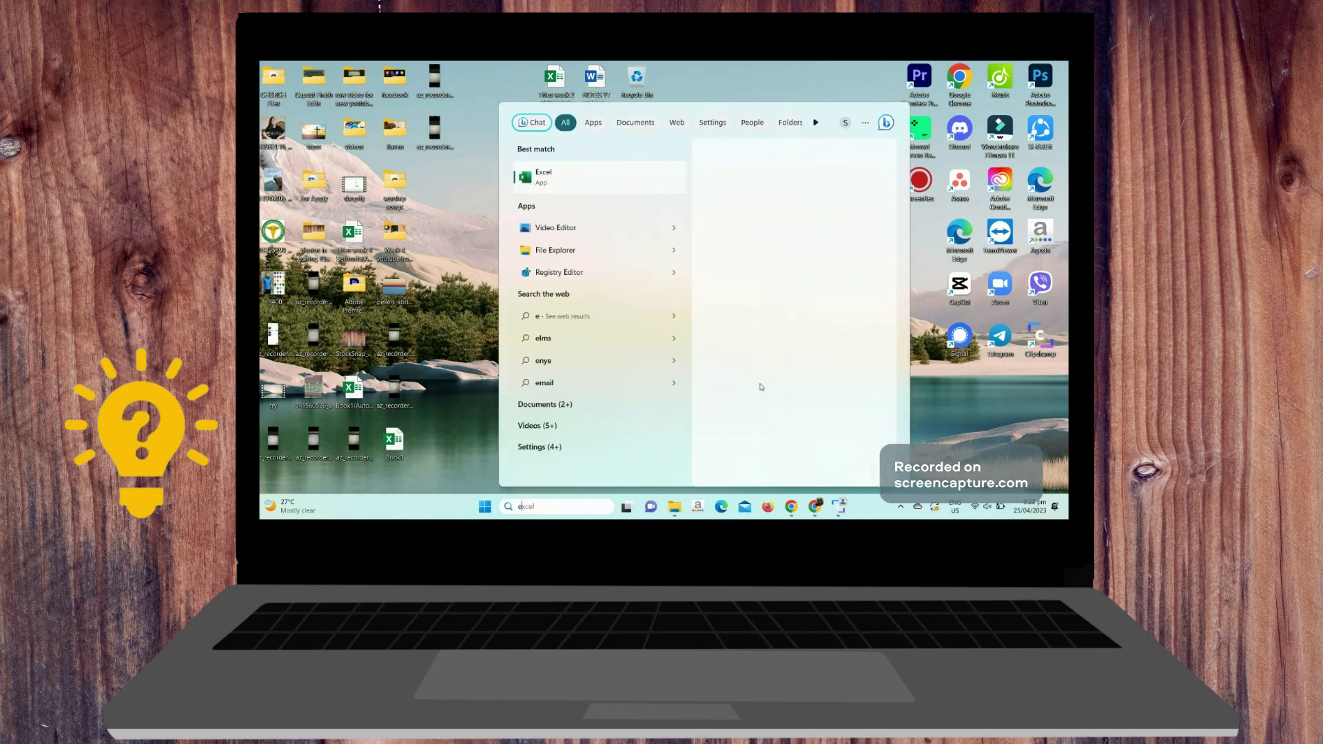
text(xce)
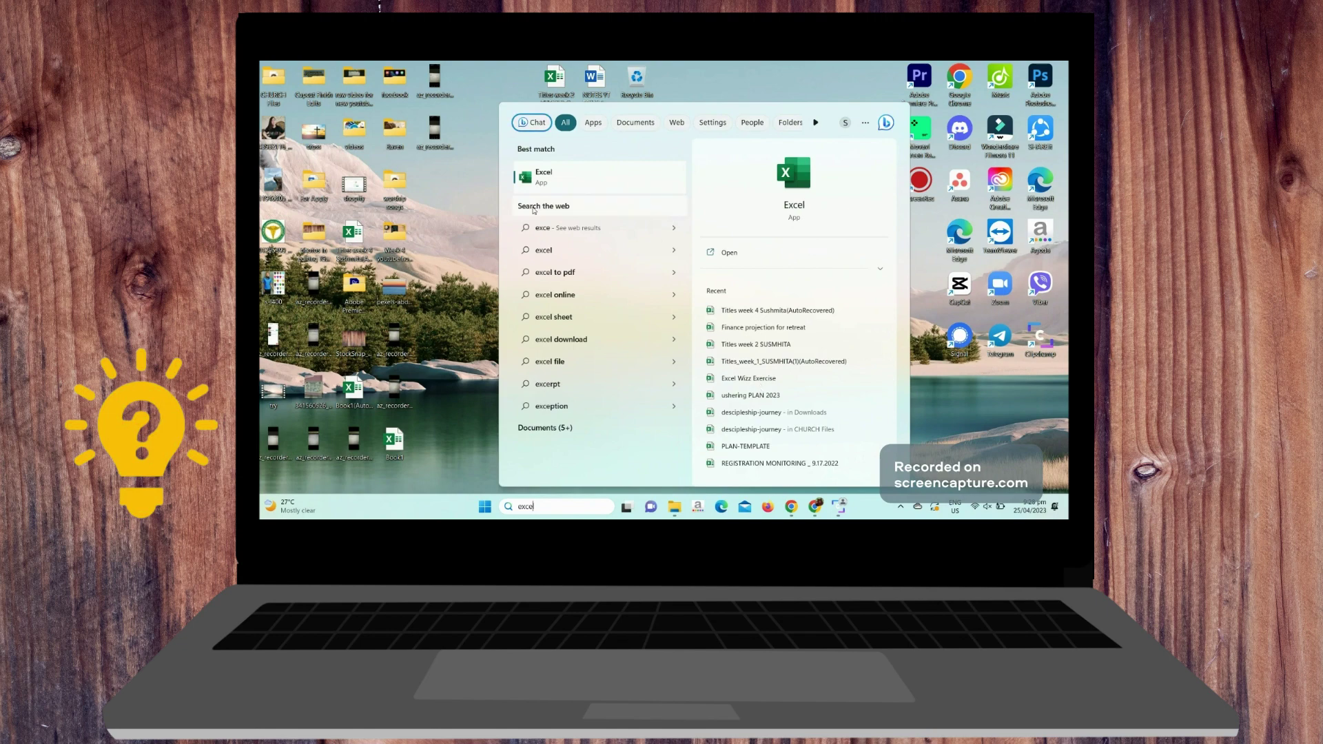
text(l)
Launch Excel from the search results, maximize it, and show all new-workbook templates.
click(577, 187)
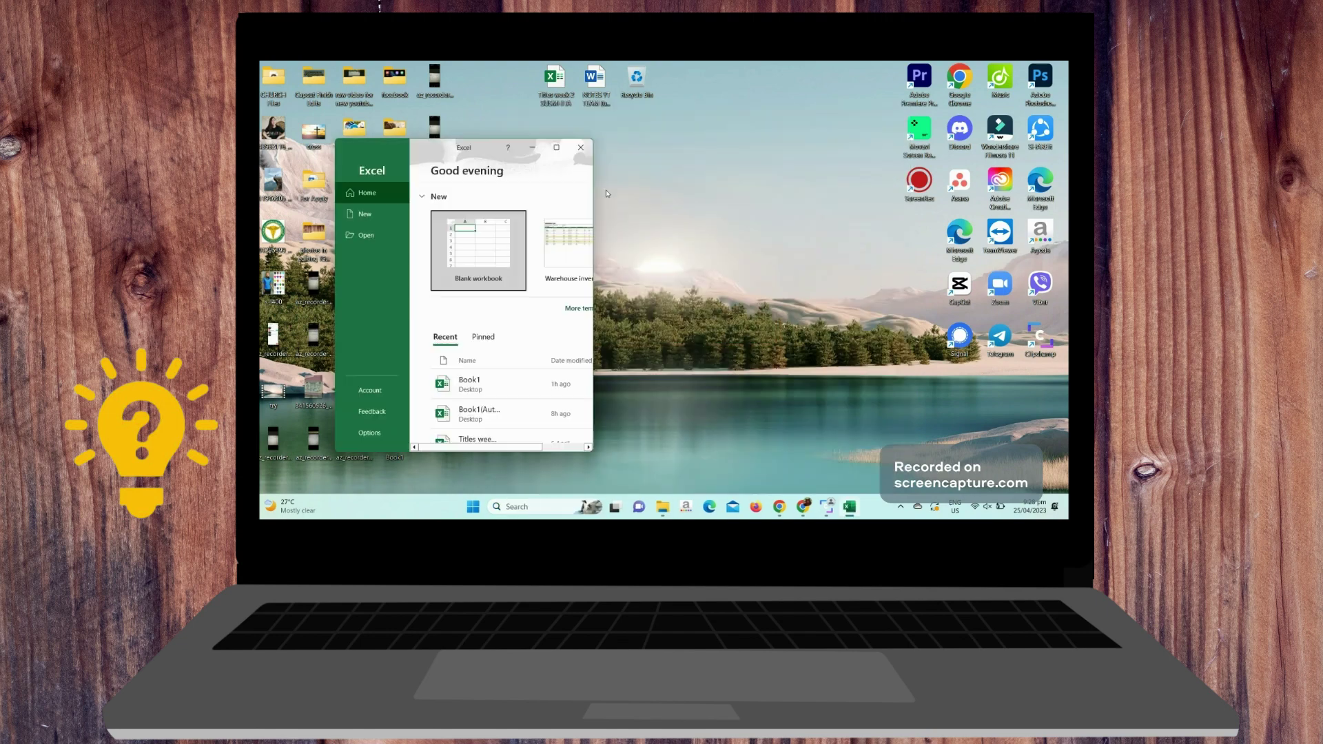
click(557, 146)
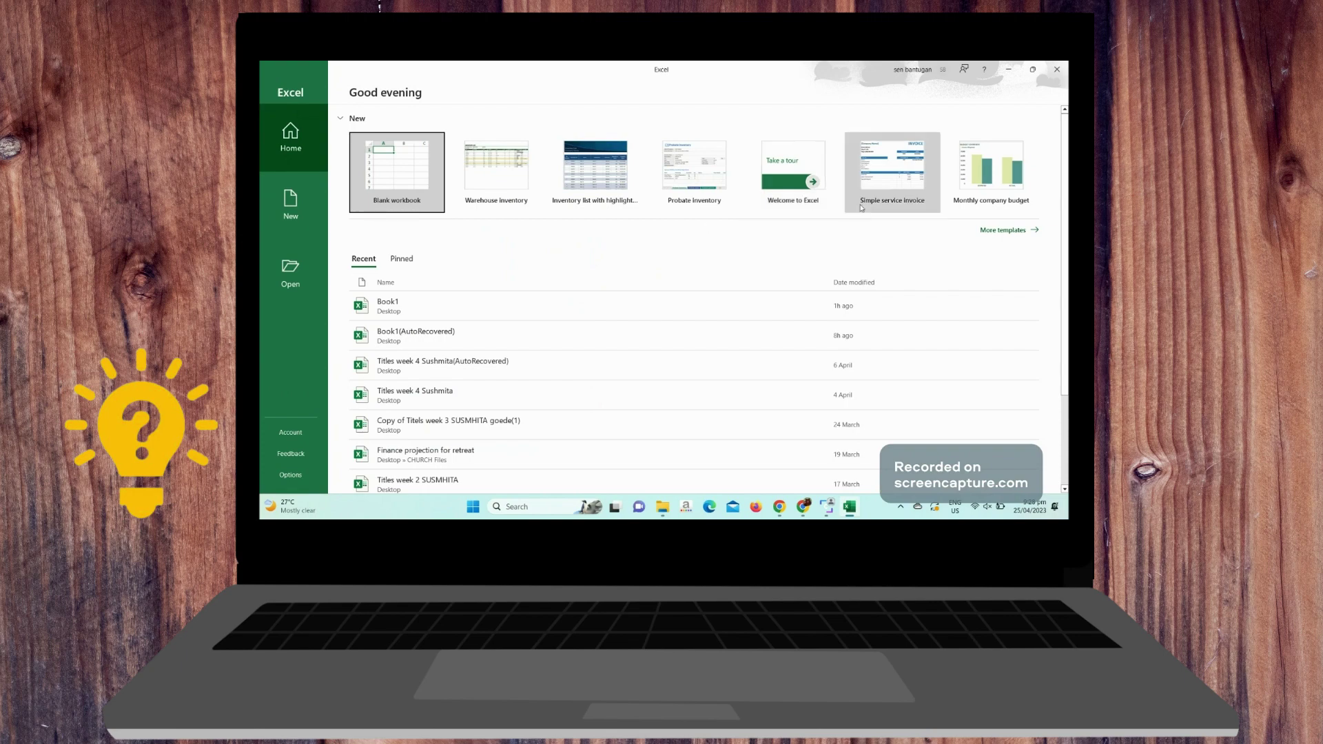
click(1001, 230)
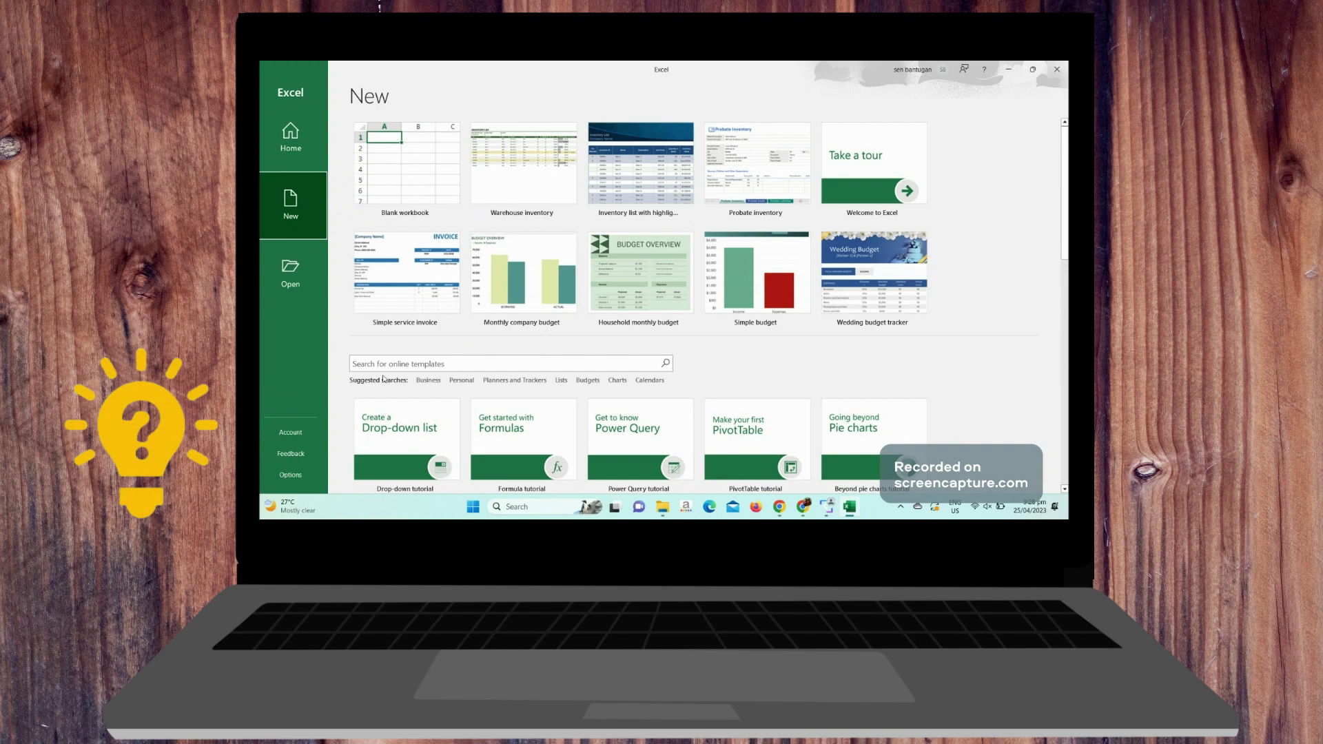
Search online templates for 'budgets', correcting the misspelled 'budegets'.
click(405, 365)
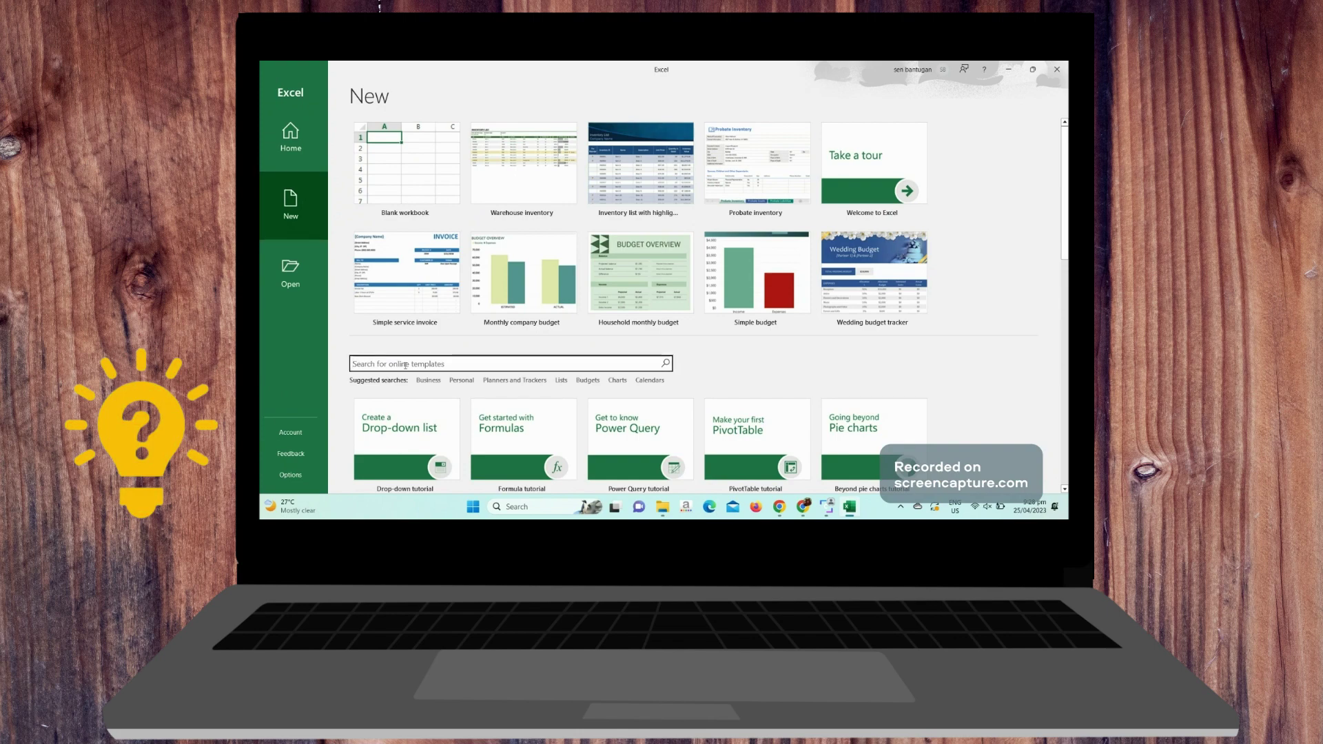
text(budegets)
key(Return)
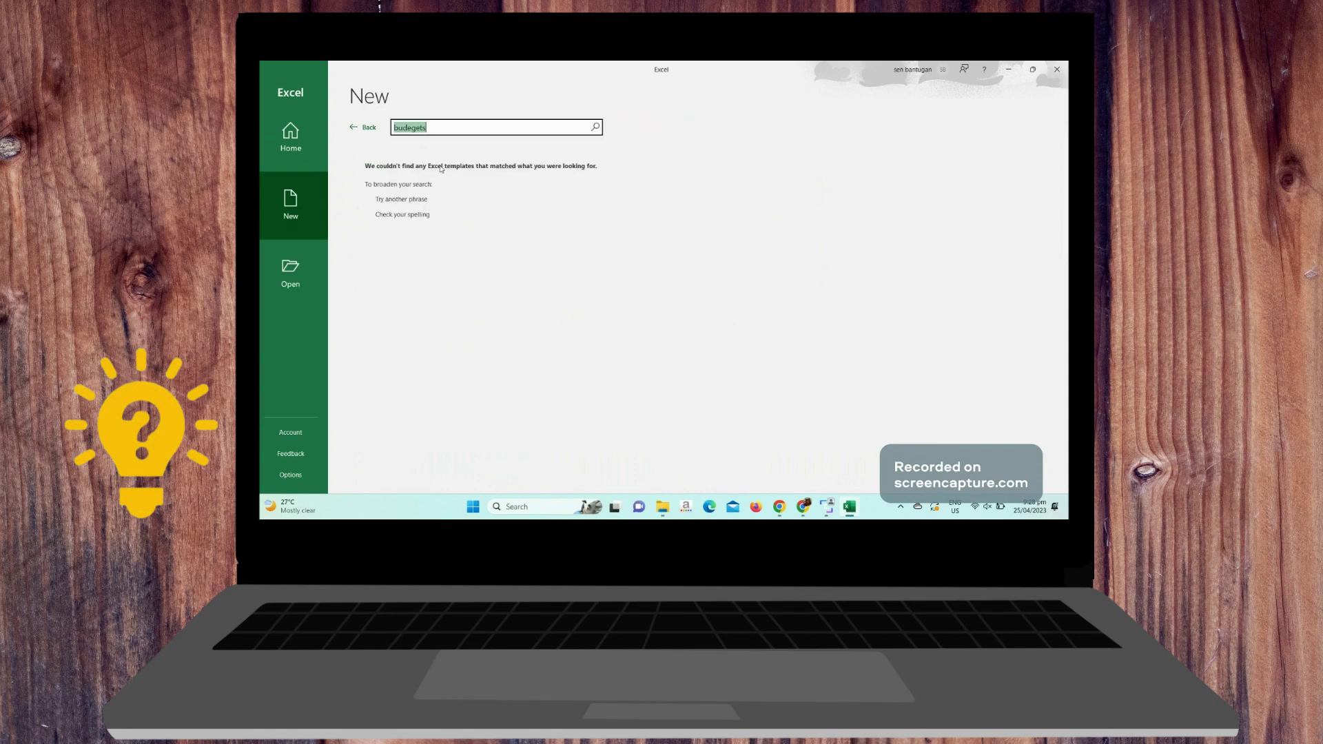
click(412, 128)
key(BackSpace)
key(Return)
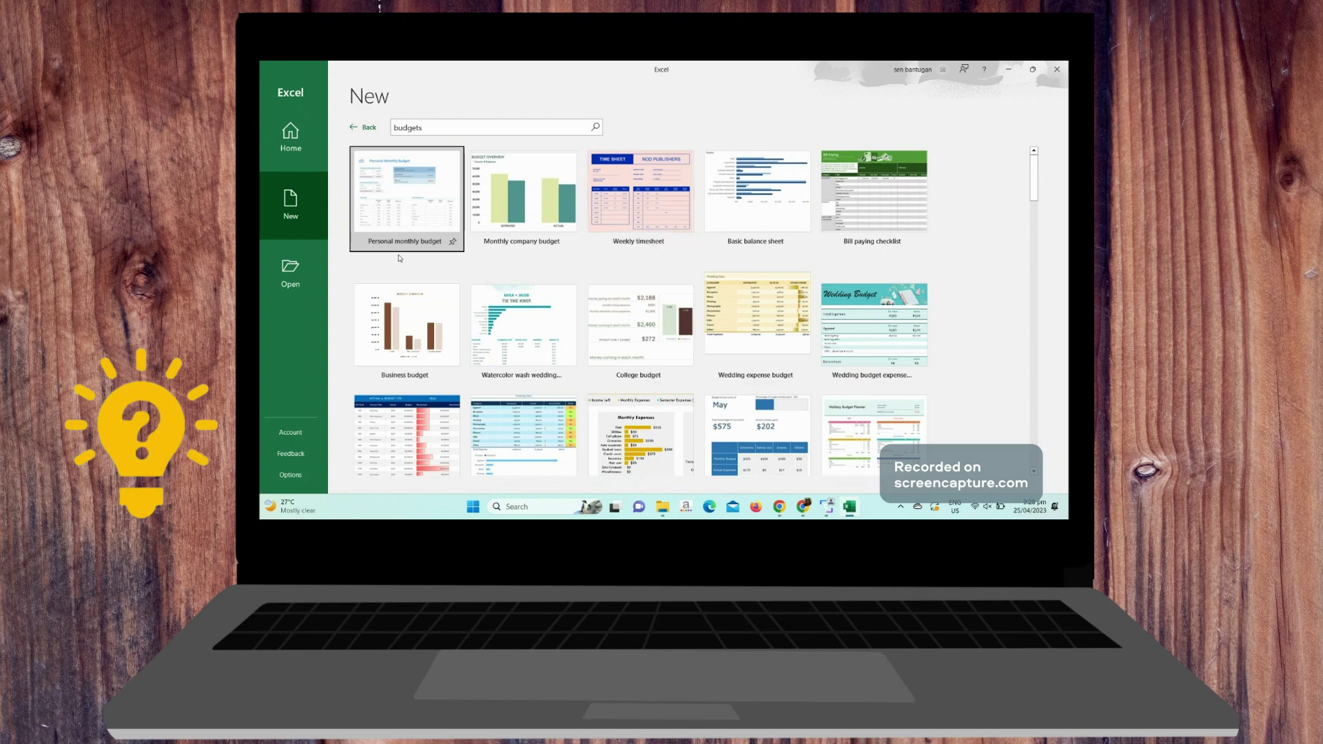
Preview and dismiss Monthly company budget, then scroll down to Monthly food budget.
click(542, 225)
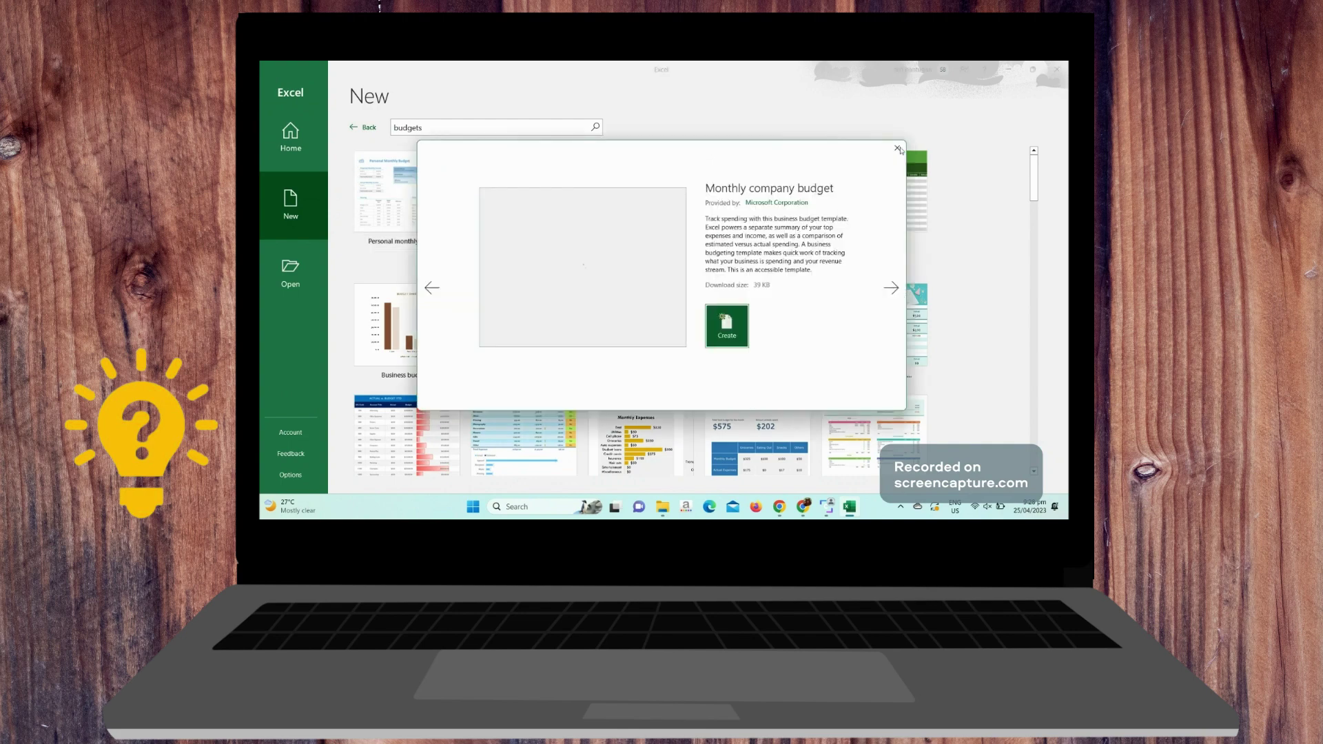
click(898, 149)
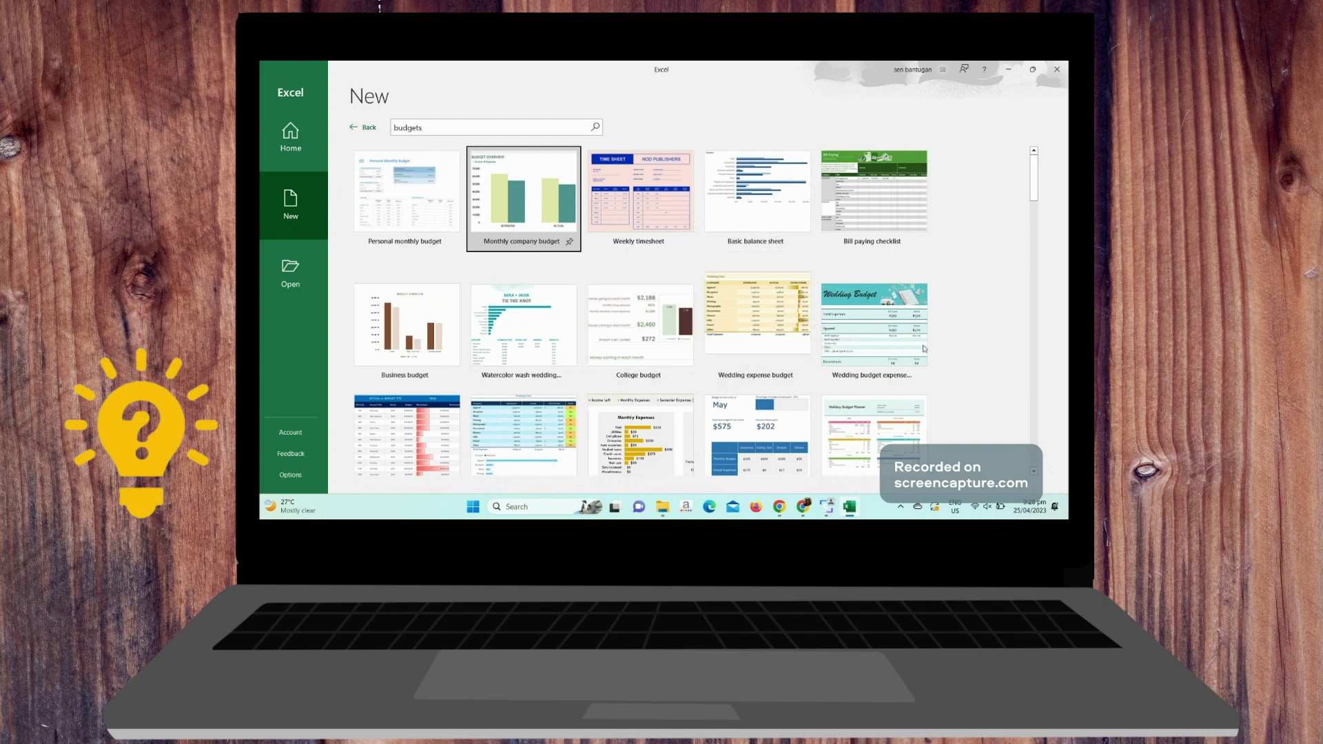
scroll(924, 349, down, 1)
scroll(434, 370, down, 1)
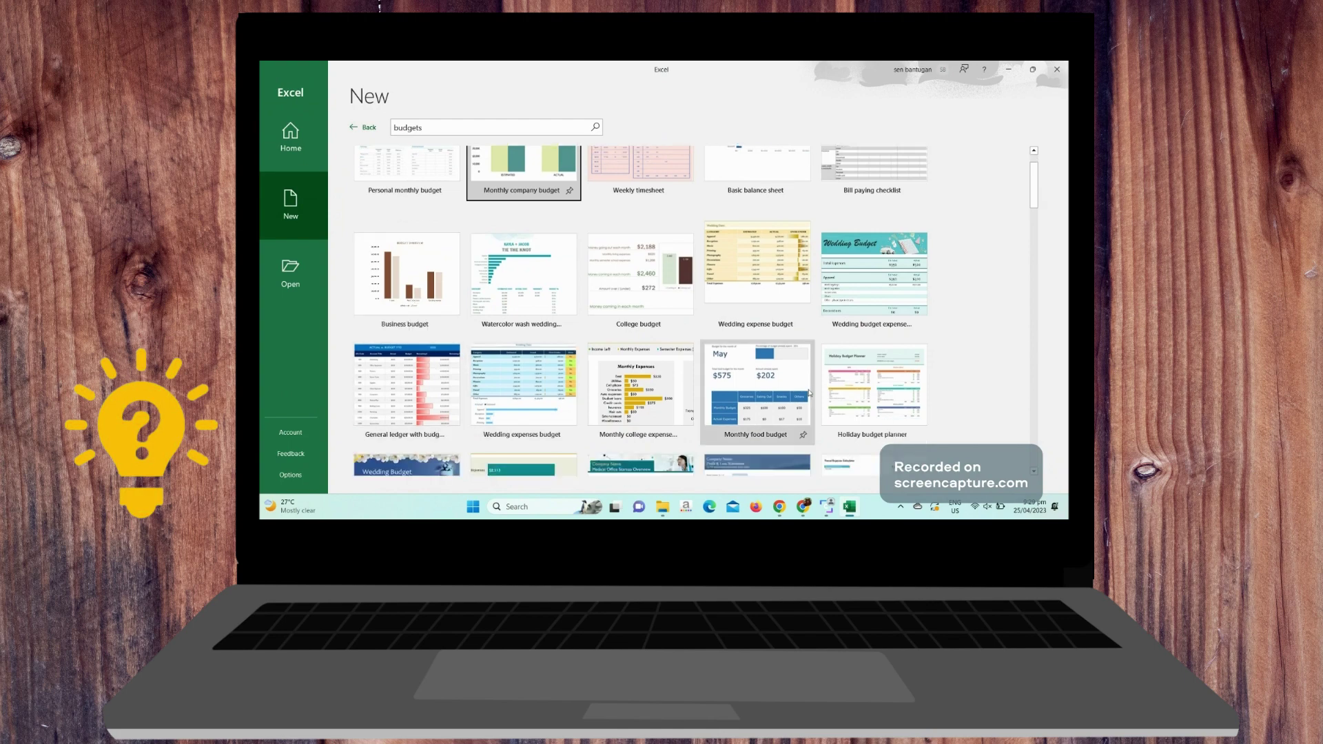
scroll(797, 390, down, 2)
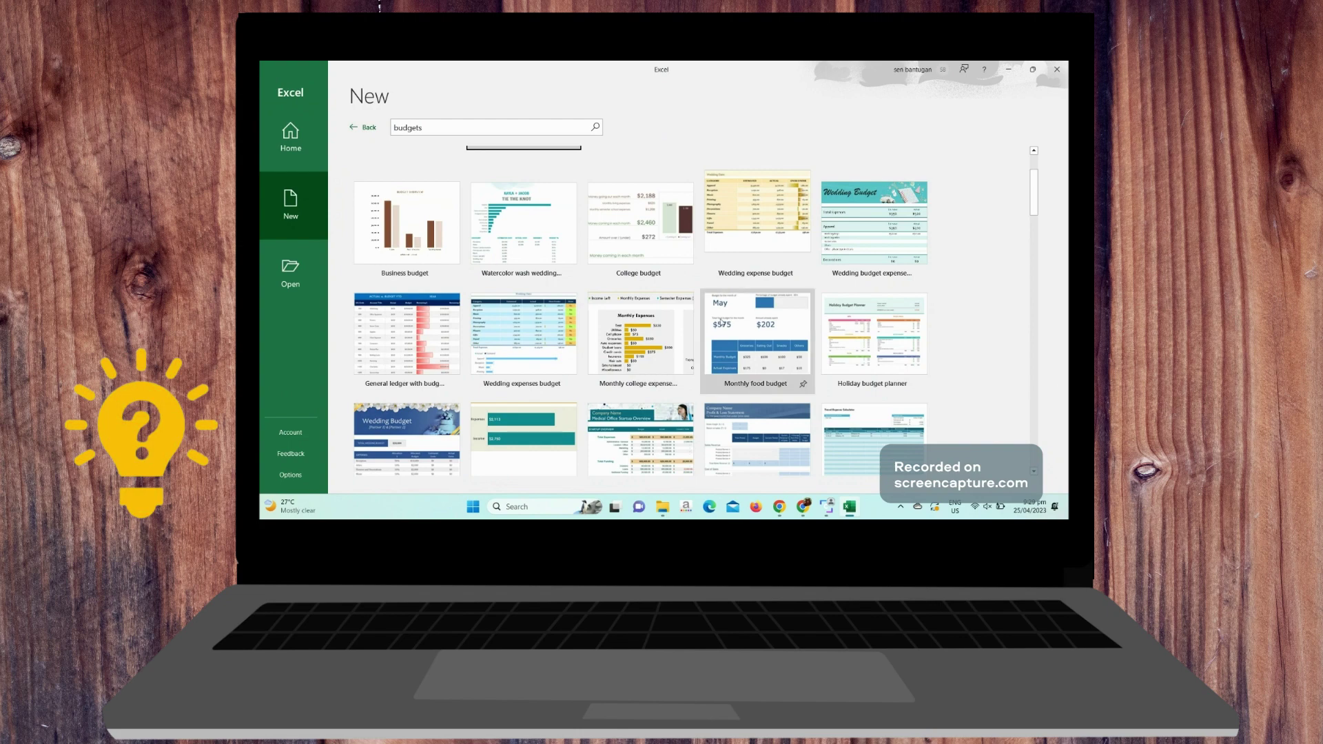
Preview the Monthly food budget template and create a workbook from it.
click(747, 348)
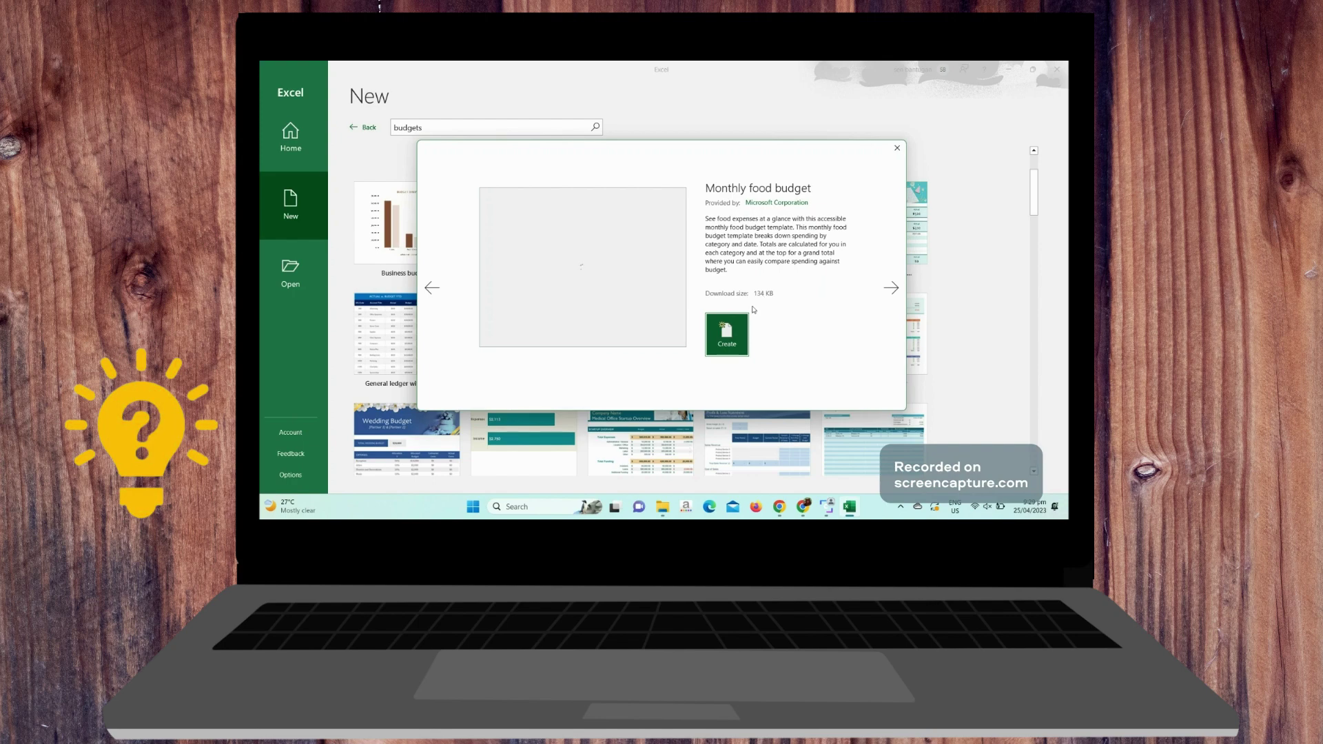
click(726, 337)
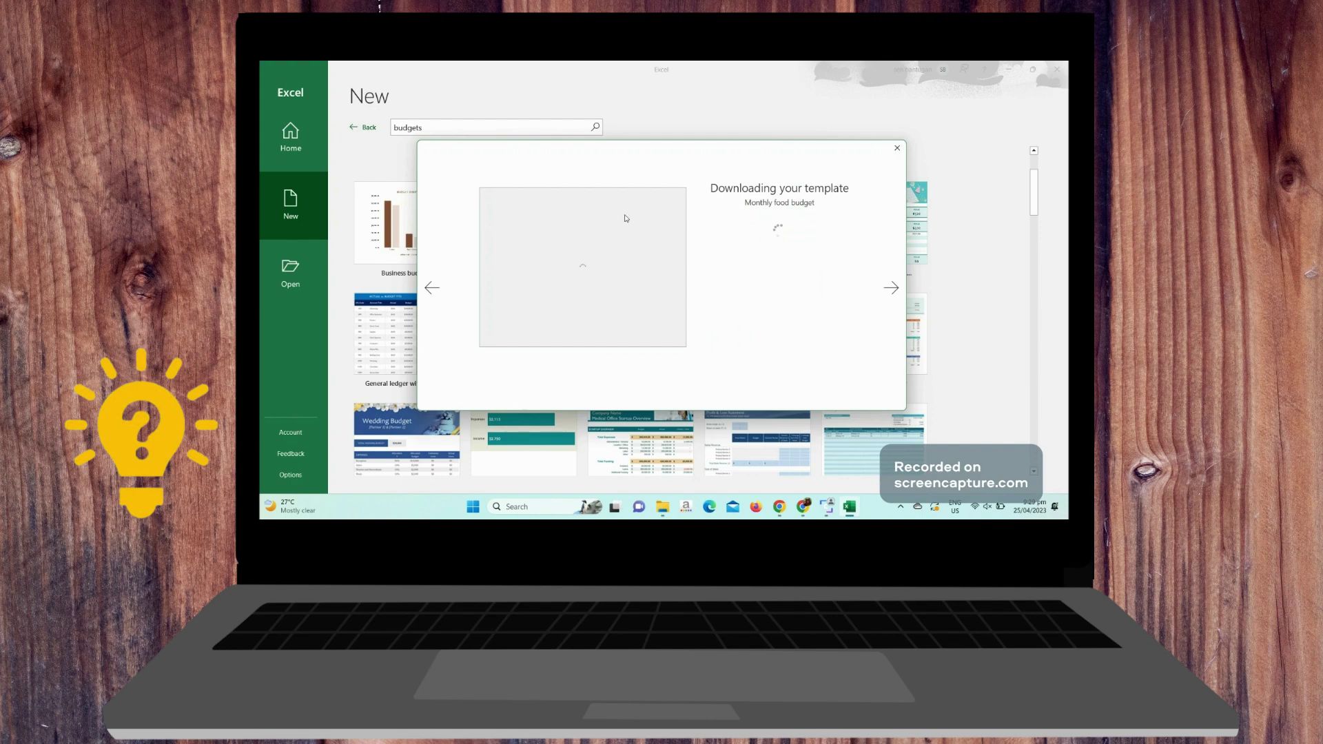
scroll(642, 297, down, 2)
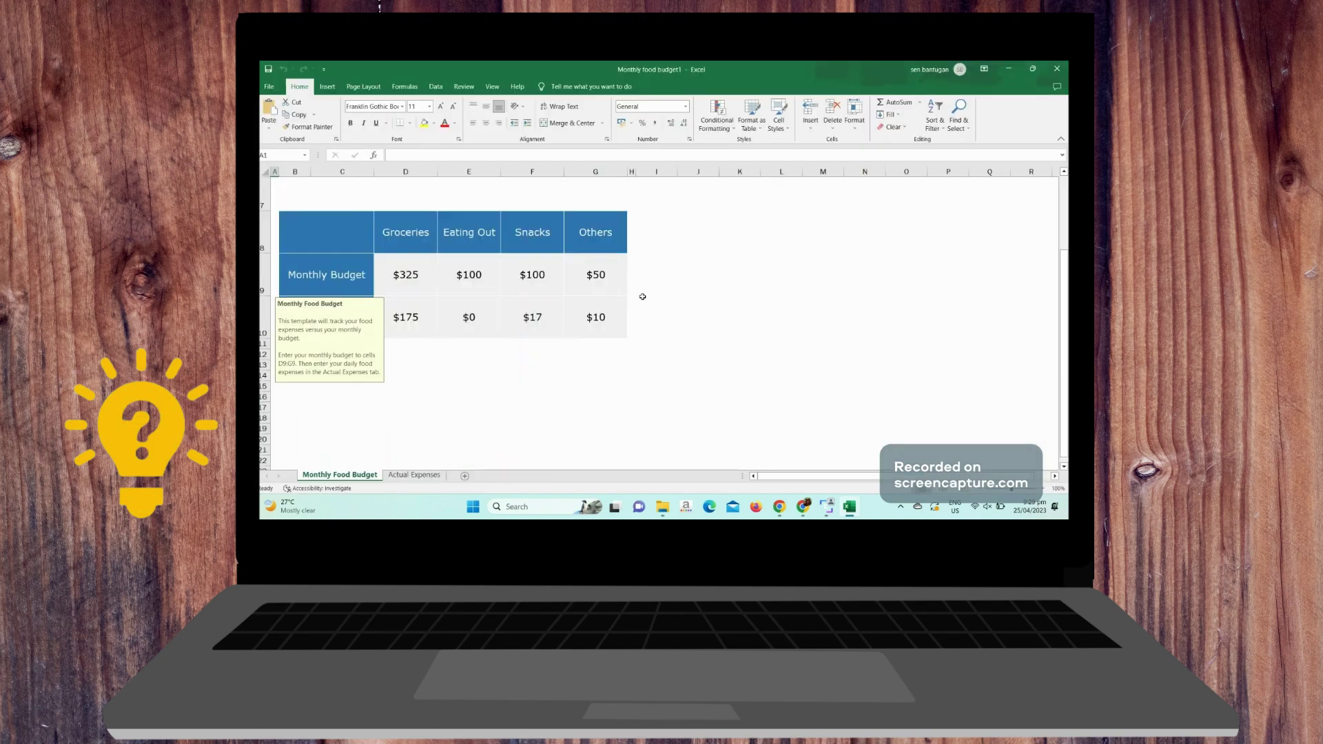
scroll(642, 296, up, 2)
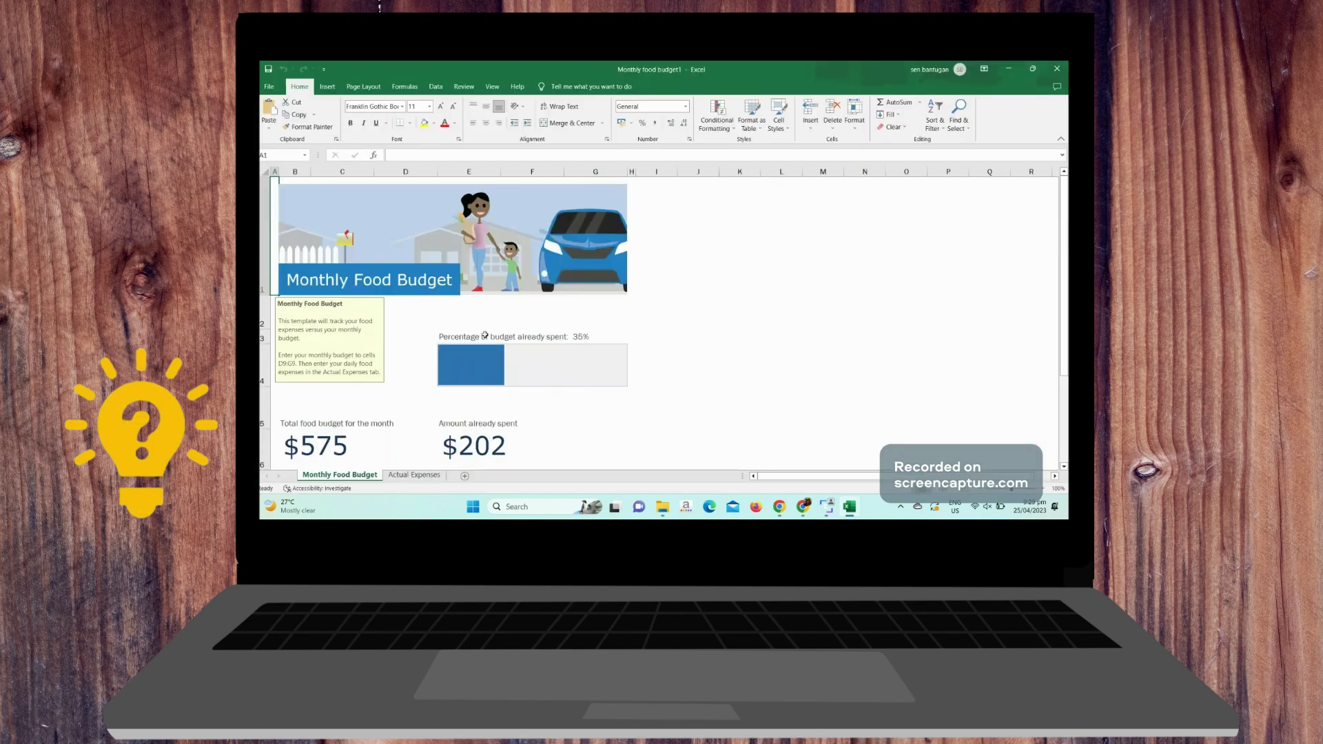
scroll(484, 335, down, 1)
scroll(527, 313, down, 2)
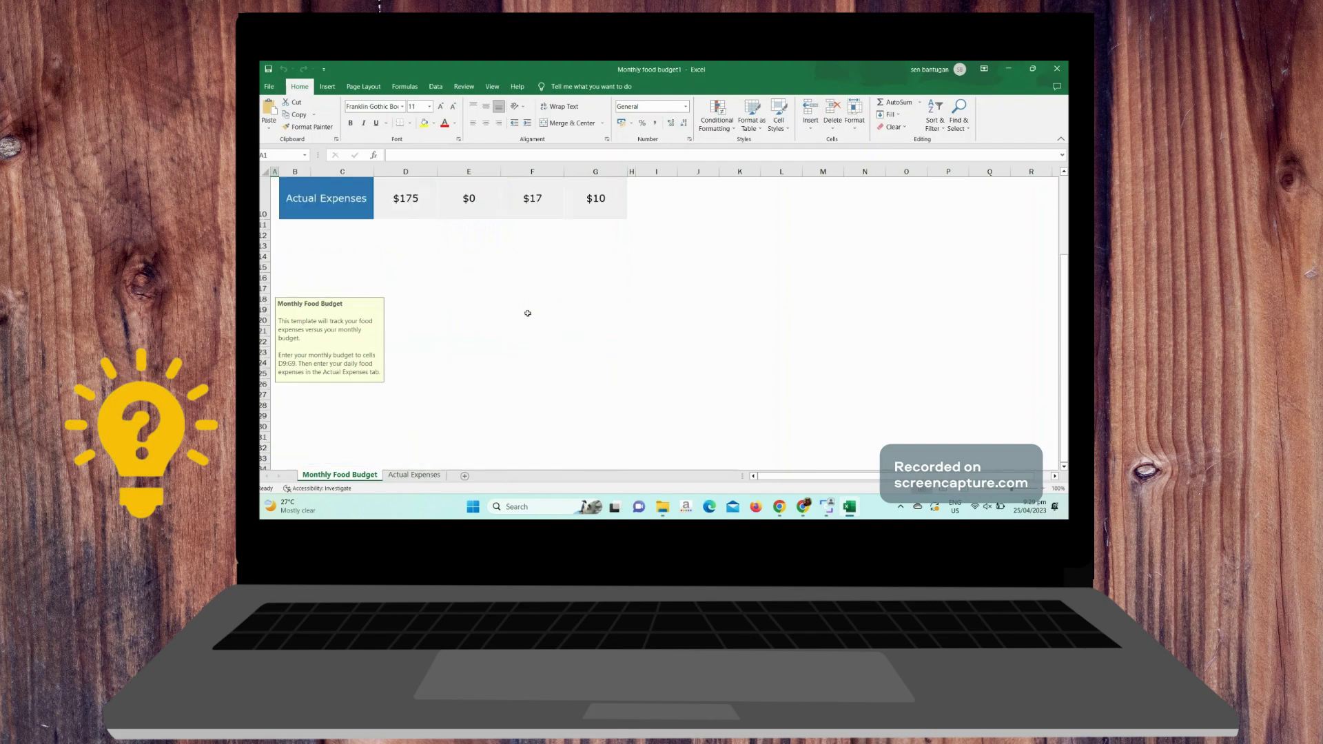
scroll(468, 307, up, 1)
scroll(468, 307, up, 3)
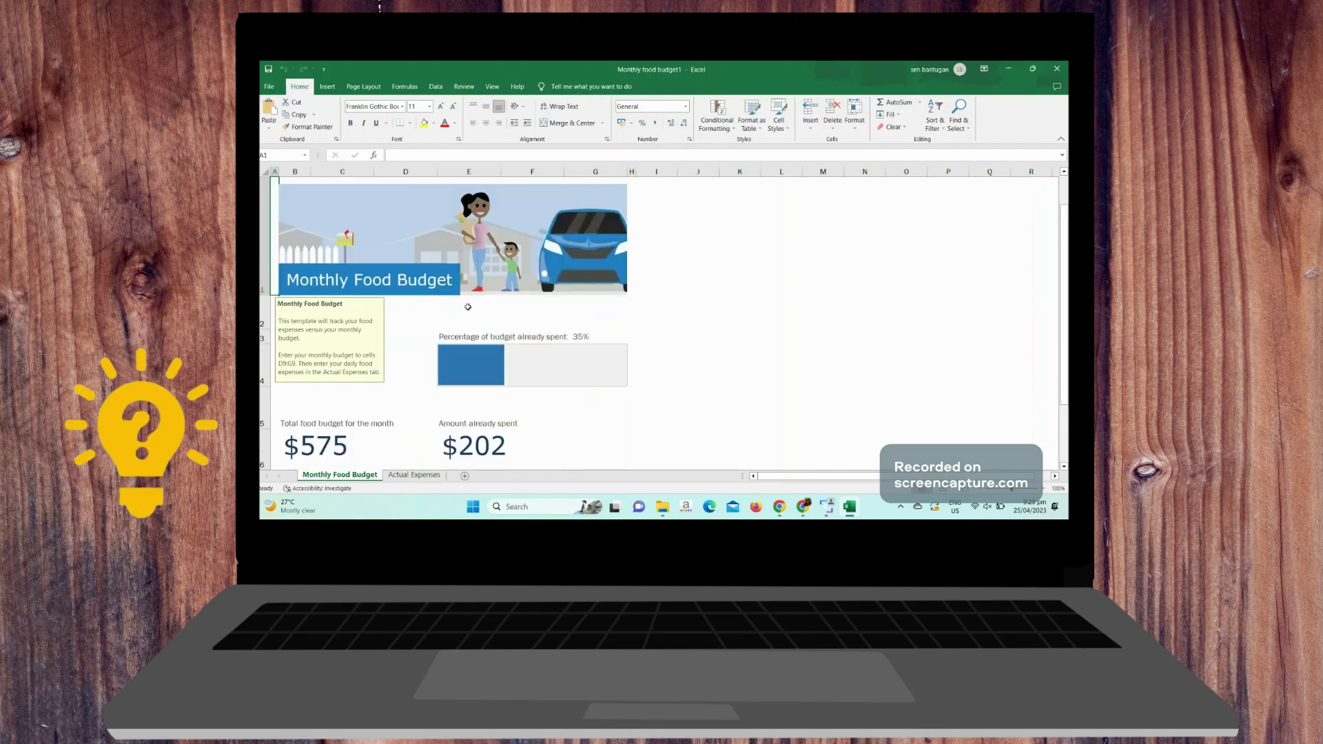
scroll(466, 304, down, 1)
scroll(467, 306, down, 2)
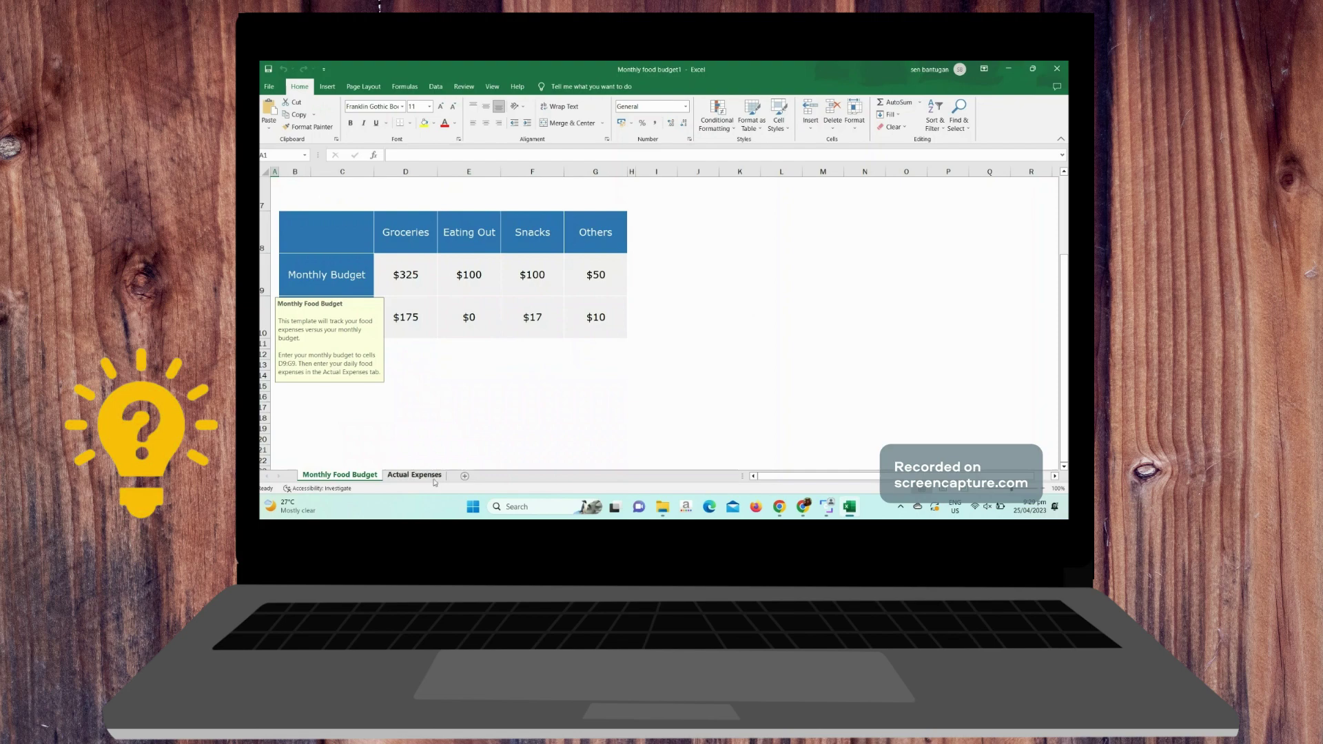
scroll(542, 416, up, 2)
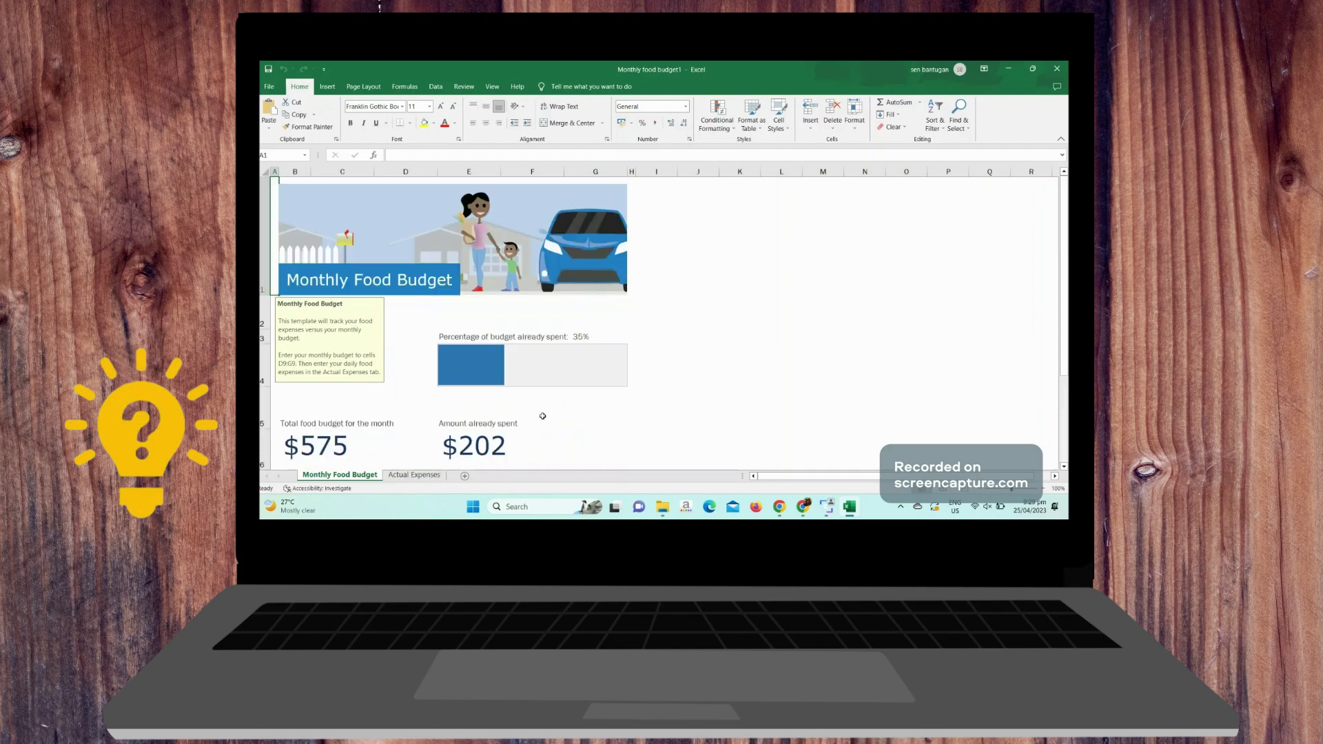
scroll(543, 416, down, 2)
scroll(485, 381, up, 1)
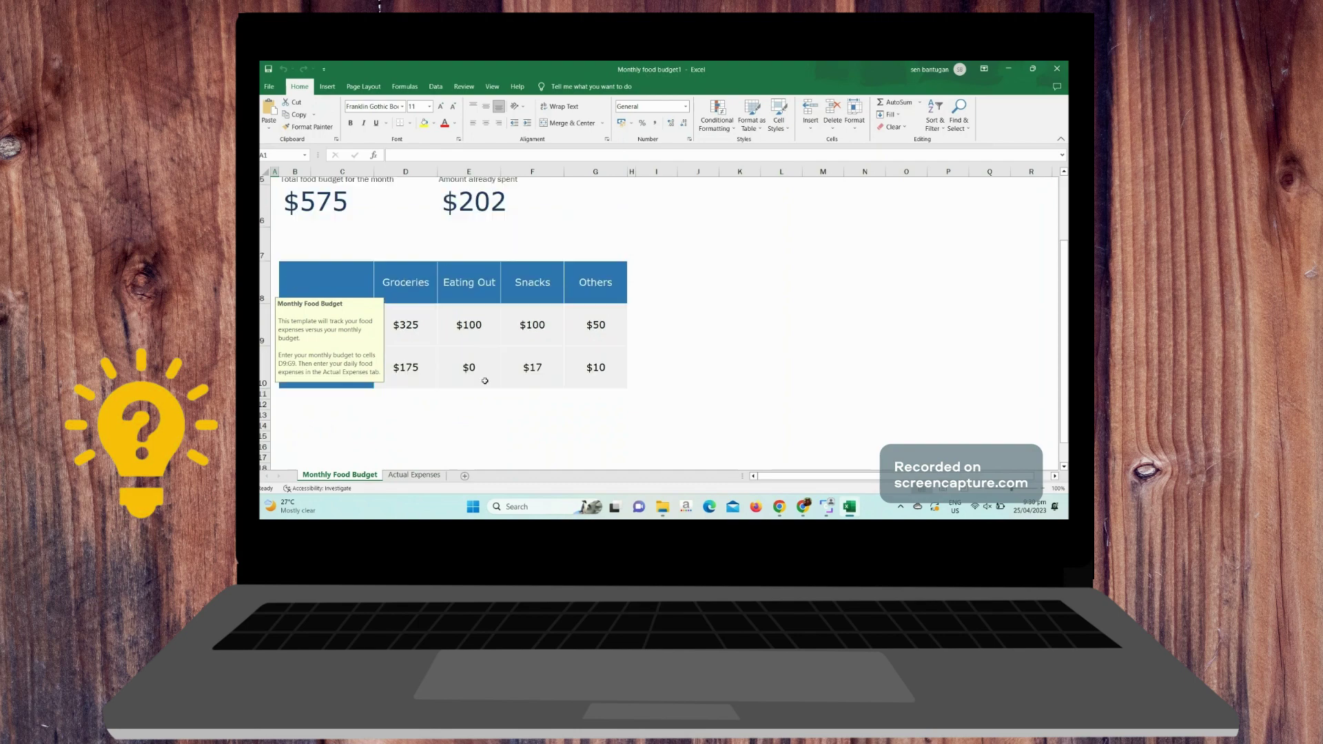
scroll(485, 381, up, 2)
scroll(482, 375, down, 2)
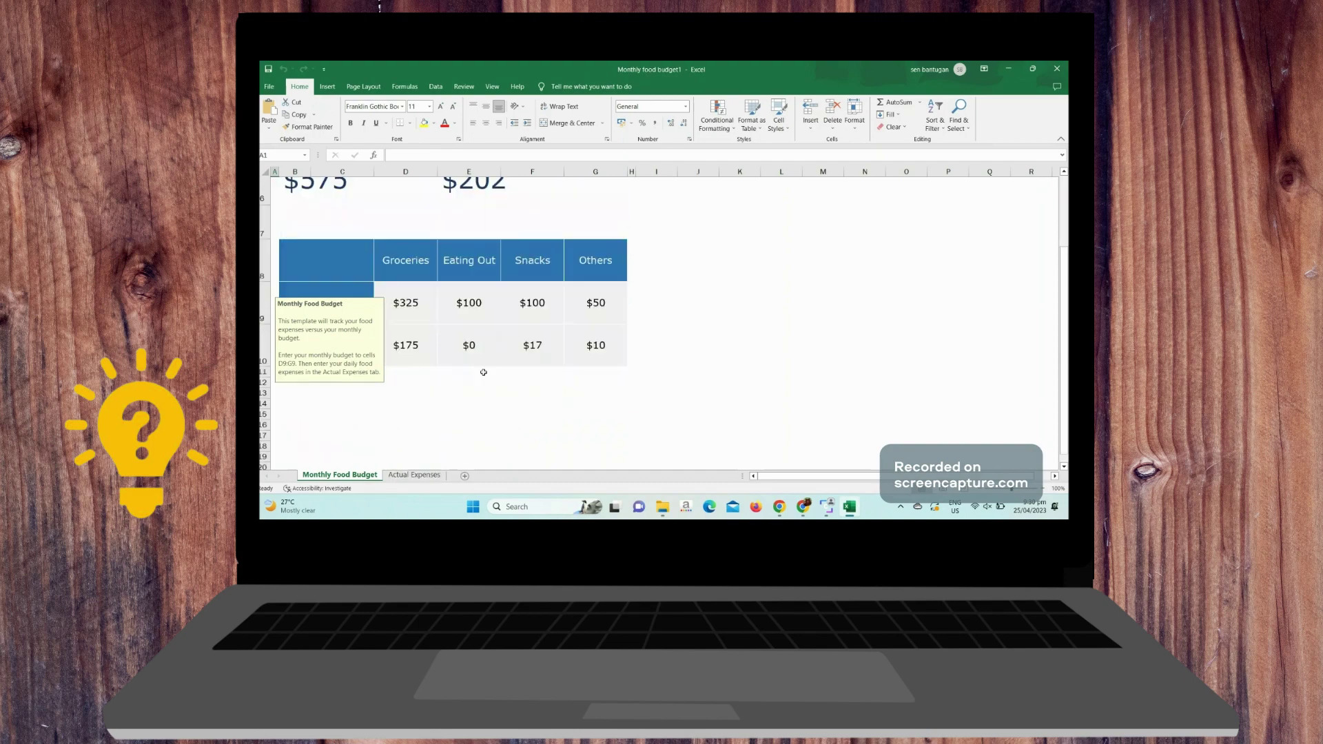
scroll(371, 335, up, 1)
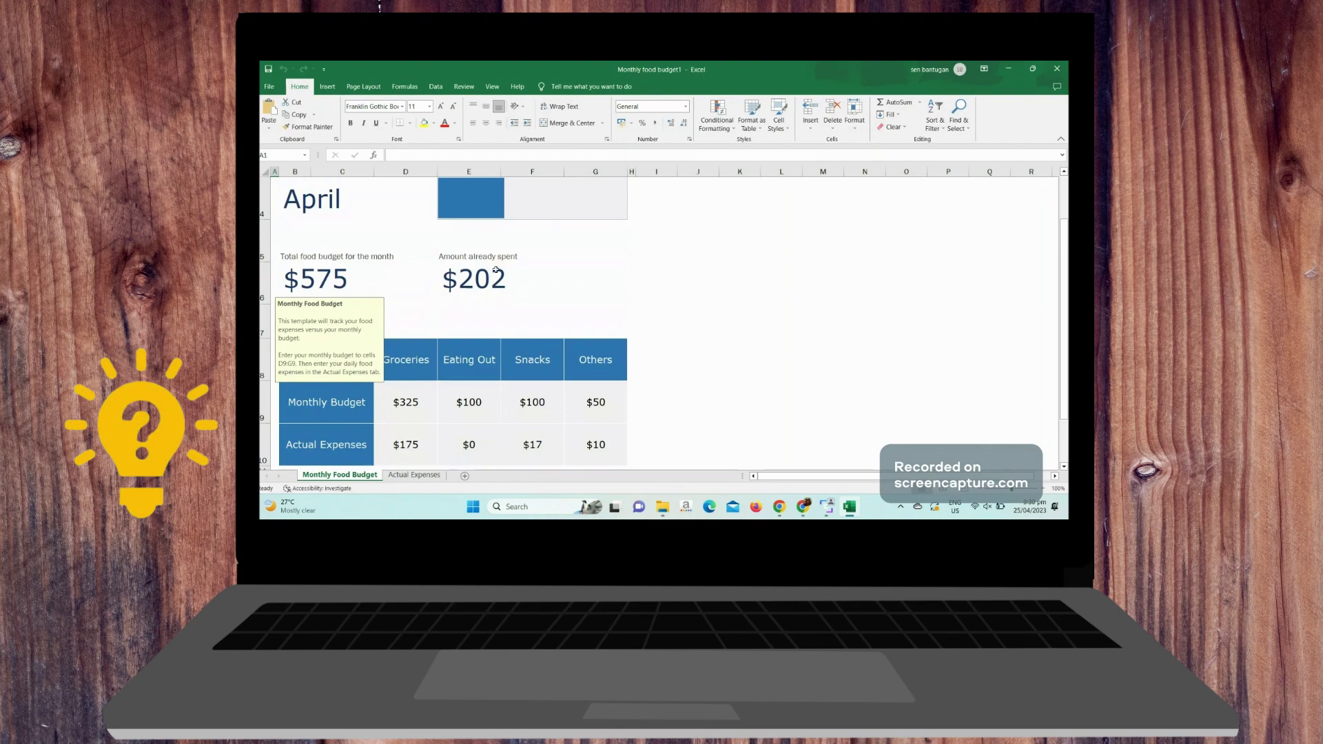
scroll(496, 271, up, 2)
scroll(343, 237, down, 2)
scroll(342, 237, up, 1)
scroll(471, 283, down, 3)
scroll(411, 255, up, 2)
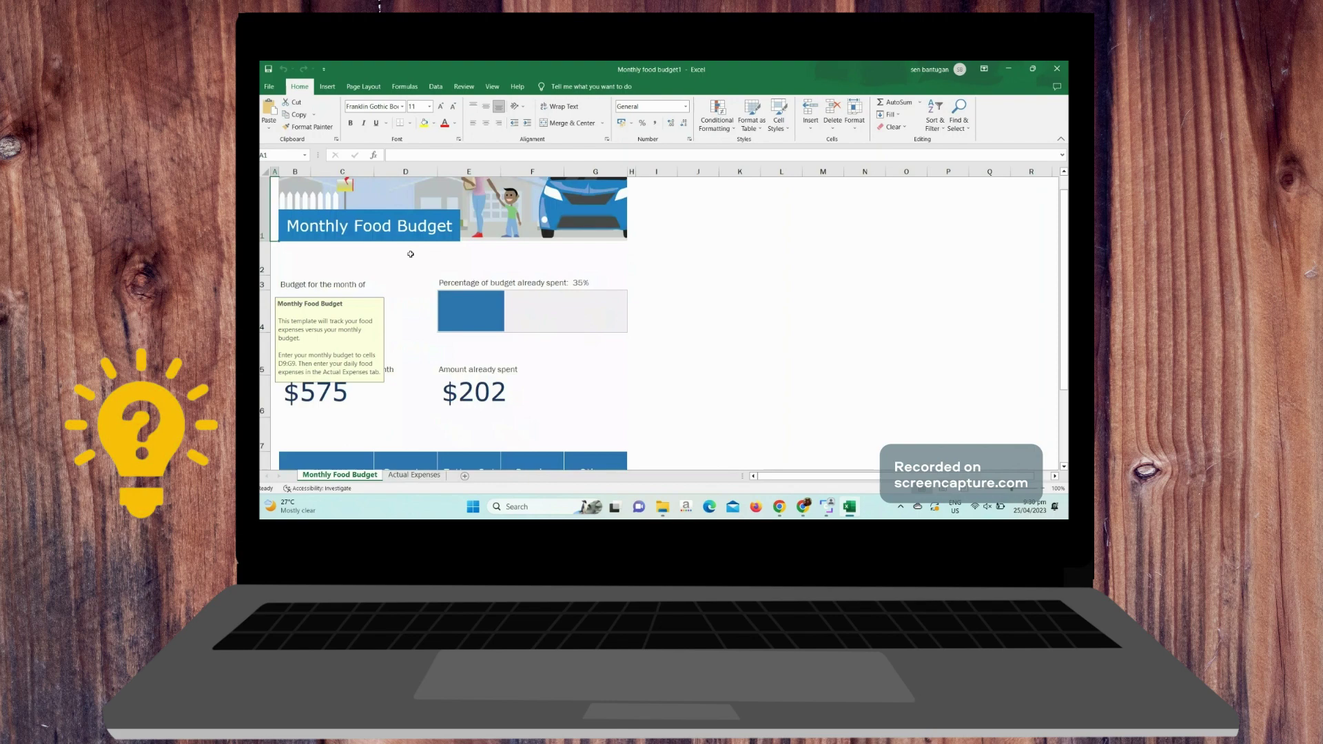
scroll(410, 255, up, 1)
scroll(528, 385, down, 4)
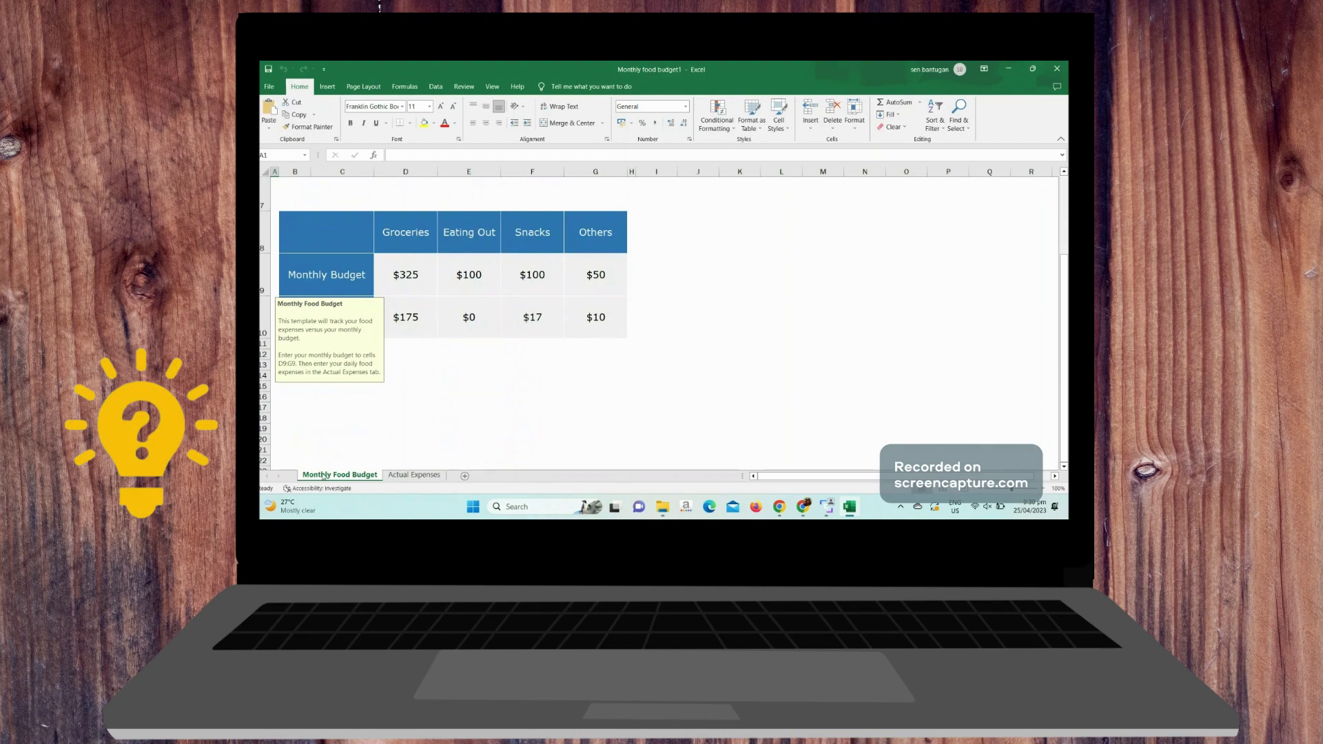
Switch to Actual Expenses and inspect the category entries D3–D5 and date formula B3.
click(414, 475)
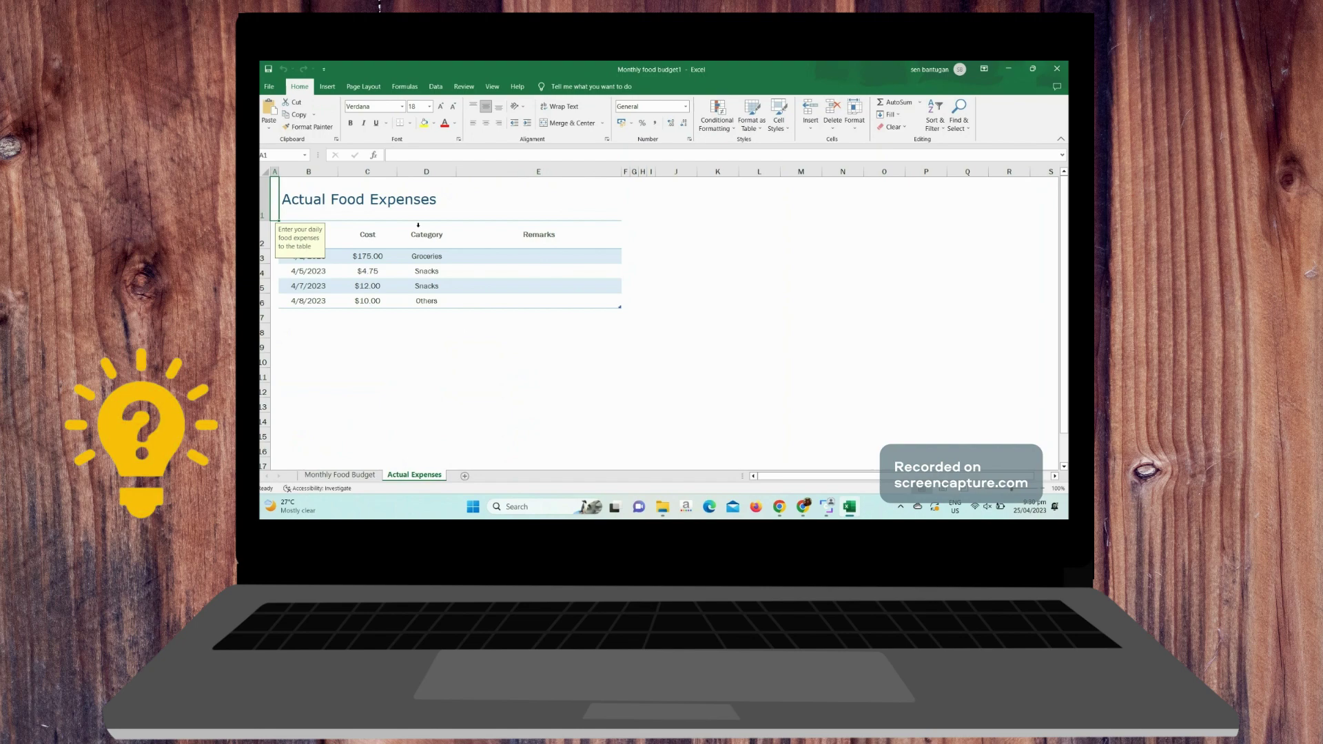
click(434, 256)
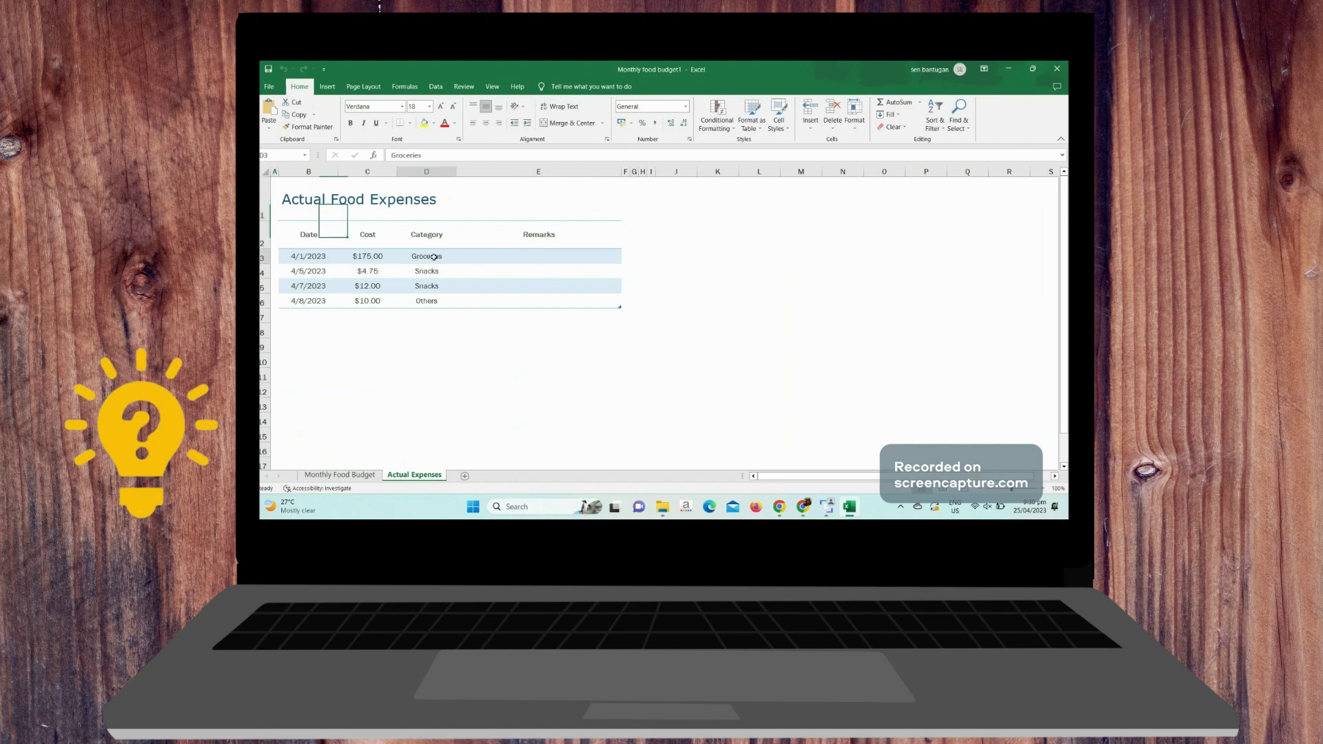
click(295, 257)
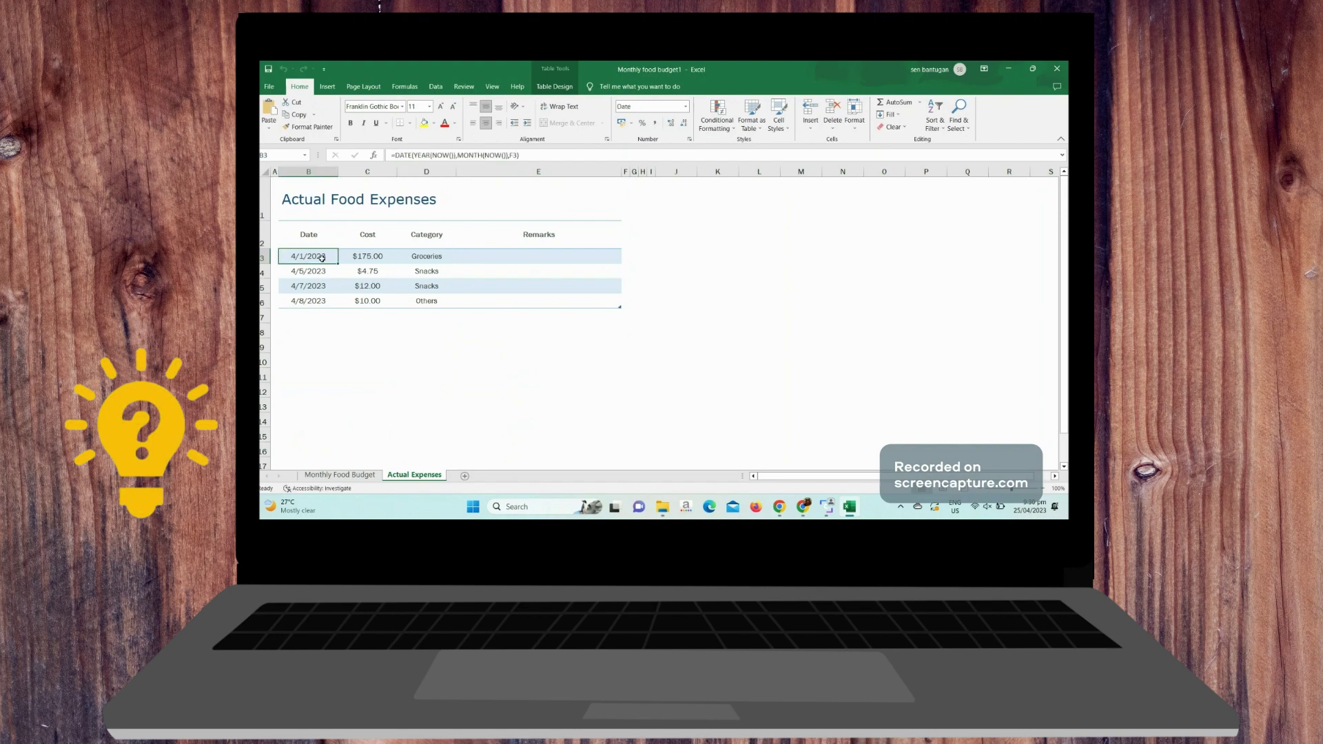
click(441, 258)
key(Down)
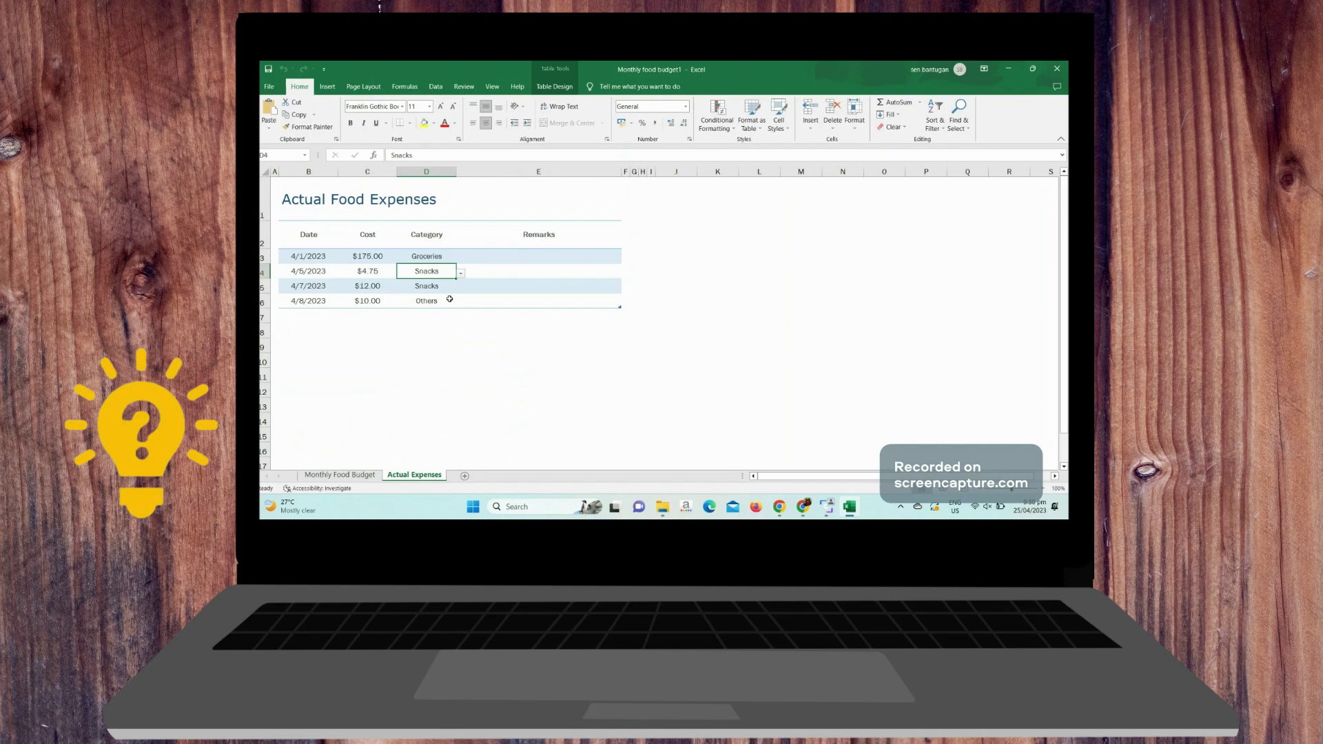
key(Down)
Select the expenses table B2:E6, then inspect the last entry's date B6 and Remarks E6.
drag(309, 235, 530, 310)
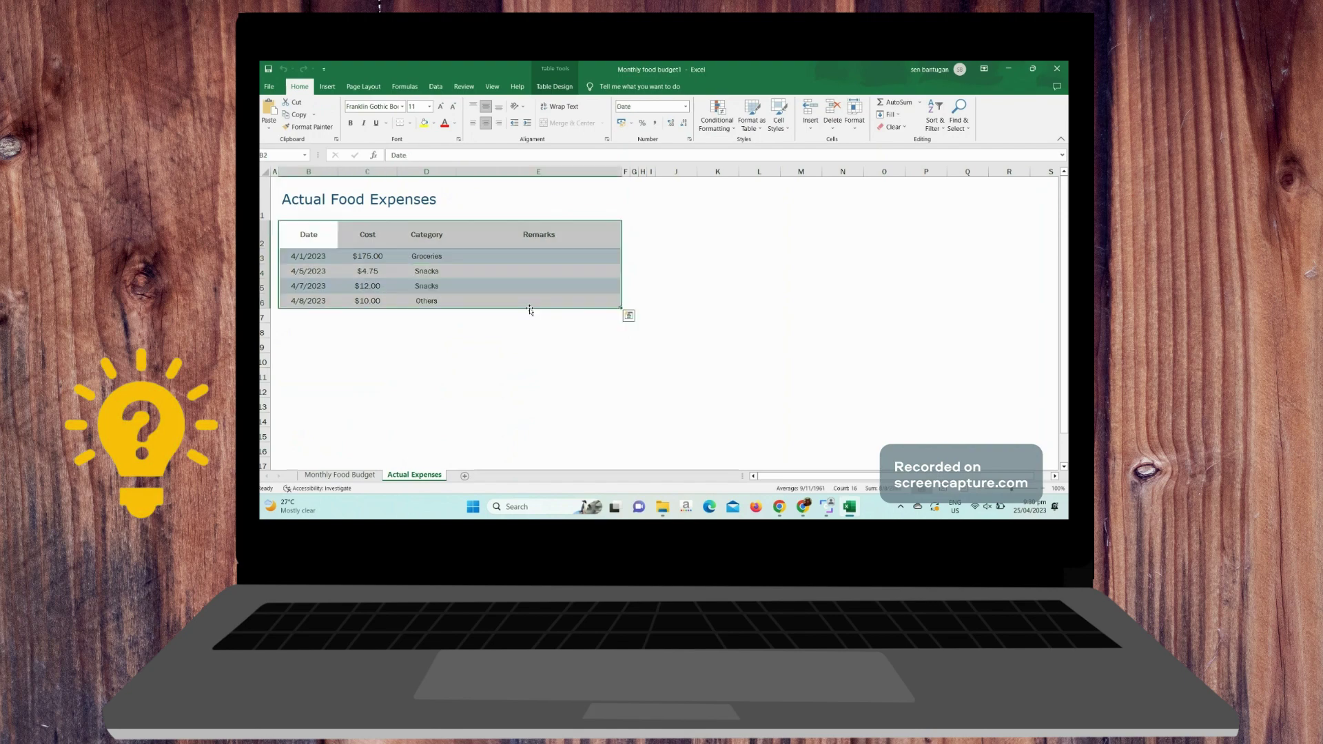
click(428, 315)
click(309, 301)
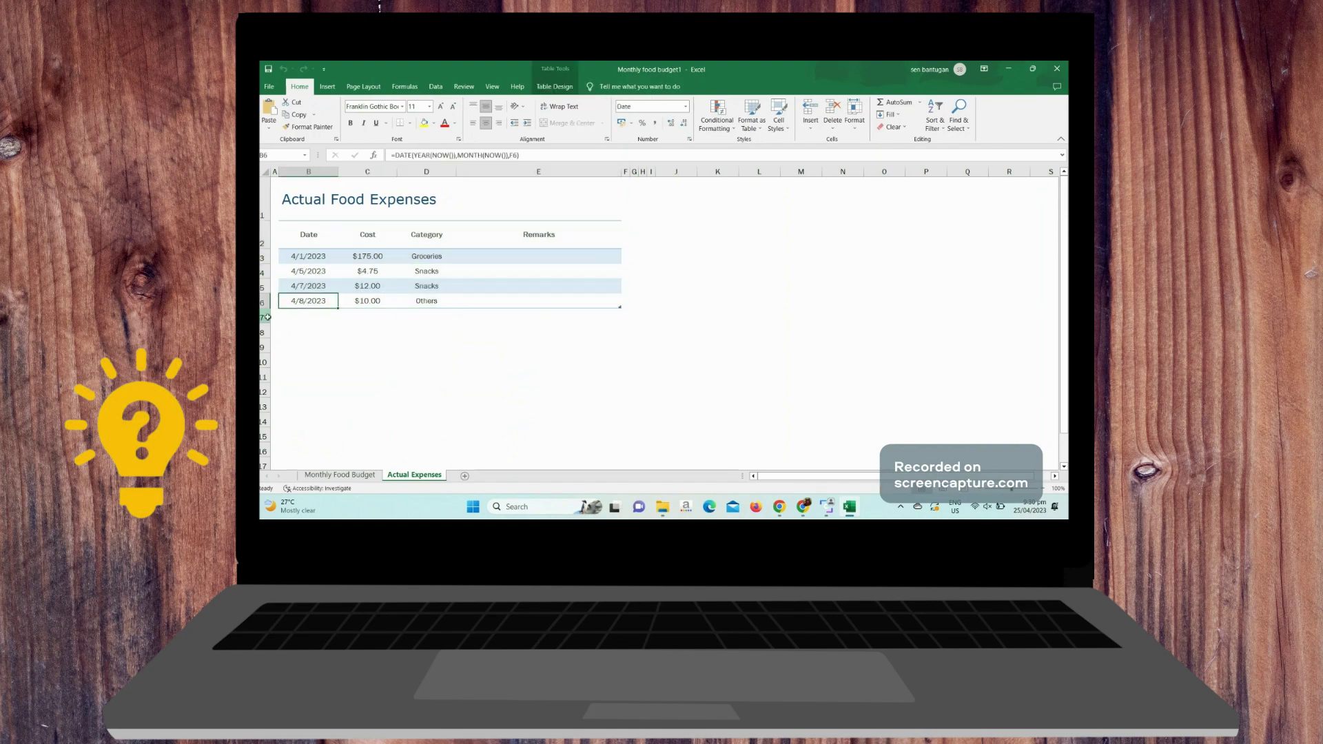
click(267, 317)
click(310, 305)
click(470, 299)
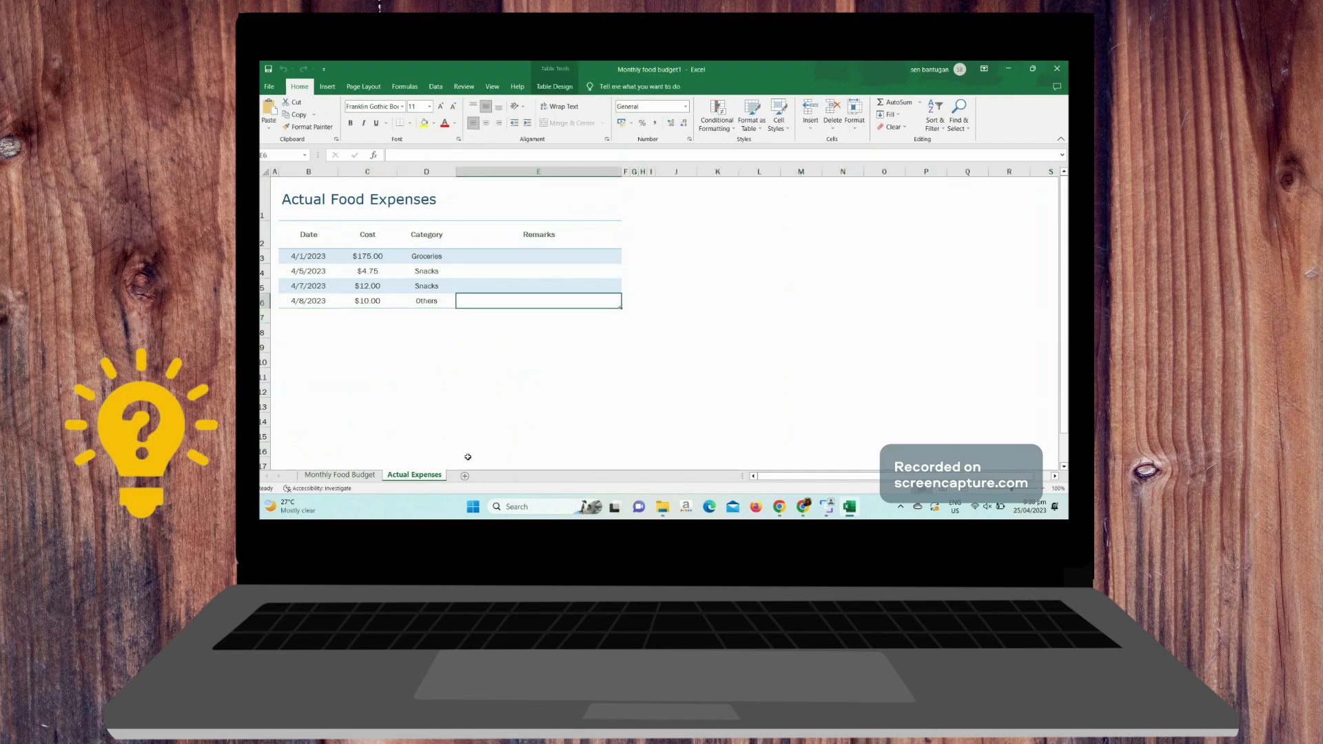
Return to the Monthly Food Budget sheet and scroll through its $575/$202 summary, ending at top.
click(339, 475)
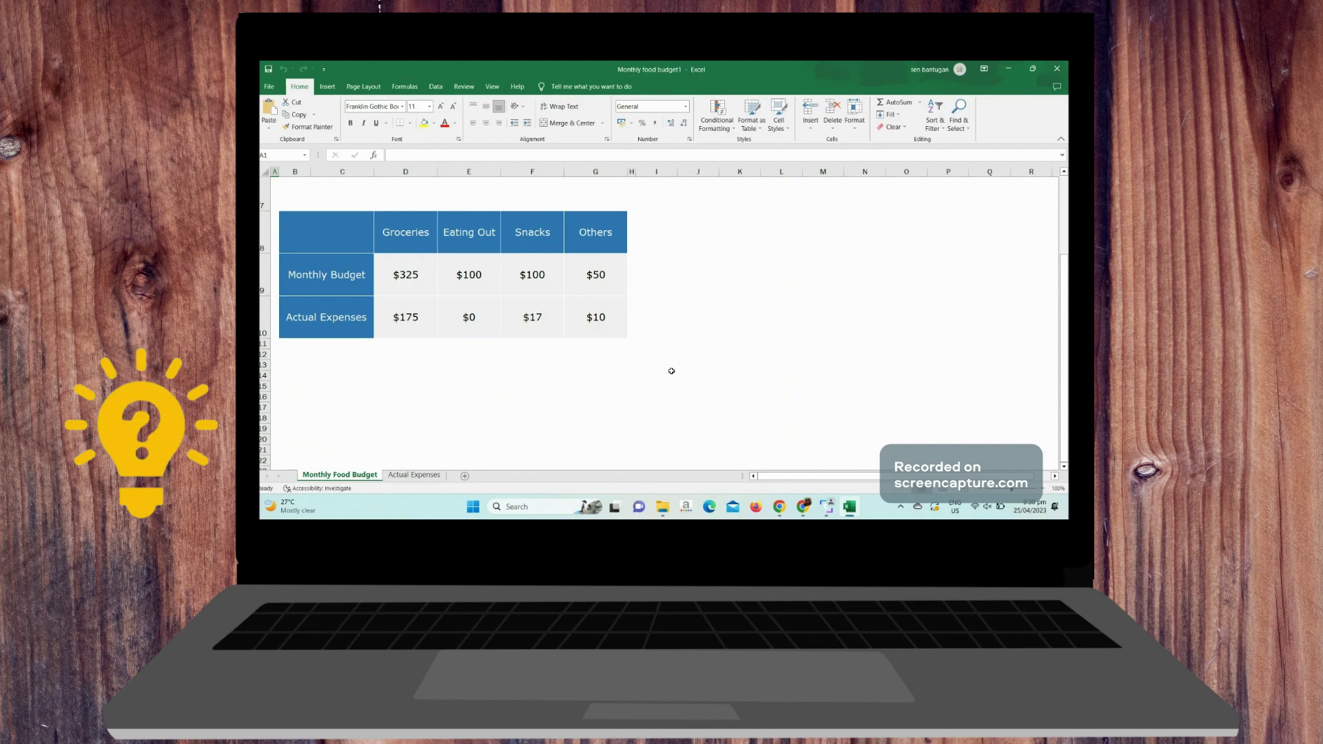
scroll(430, 264, up, 2)
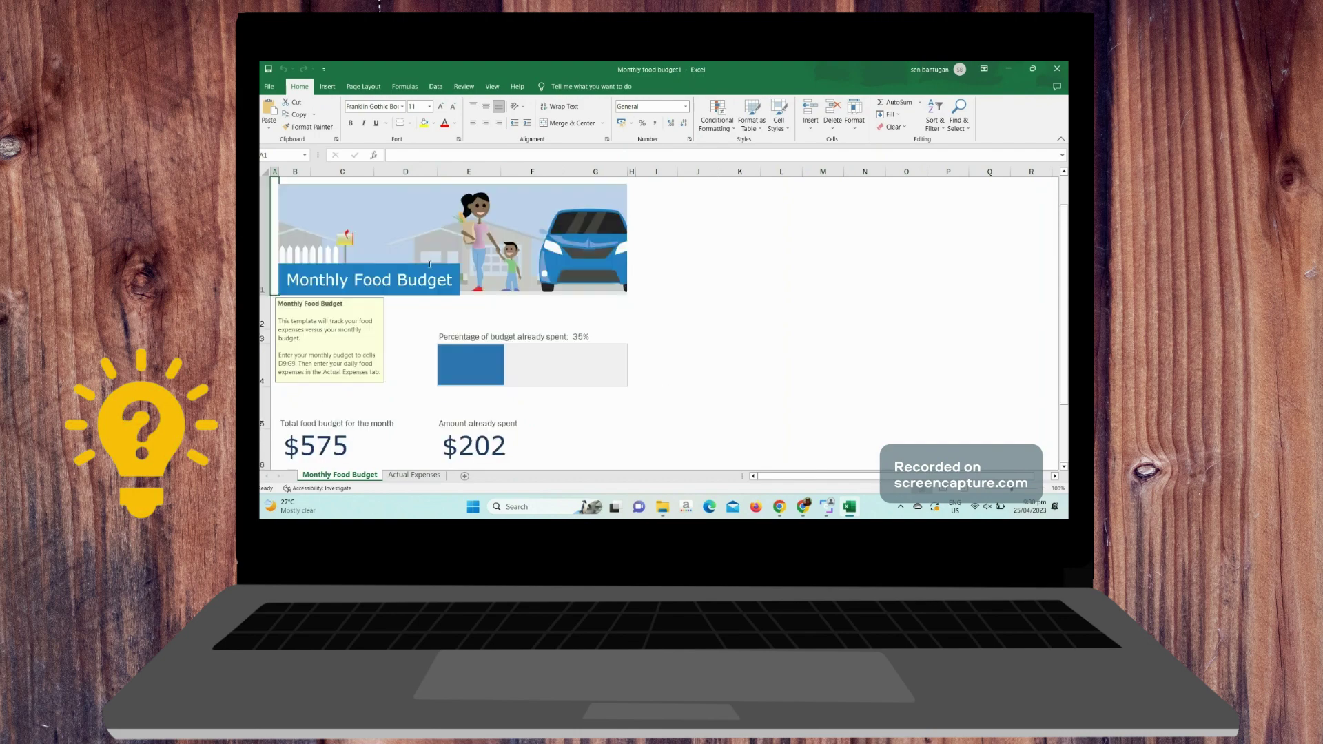
scroll(429, 264, down, 2)
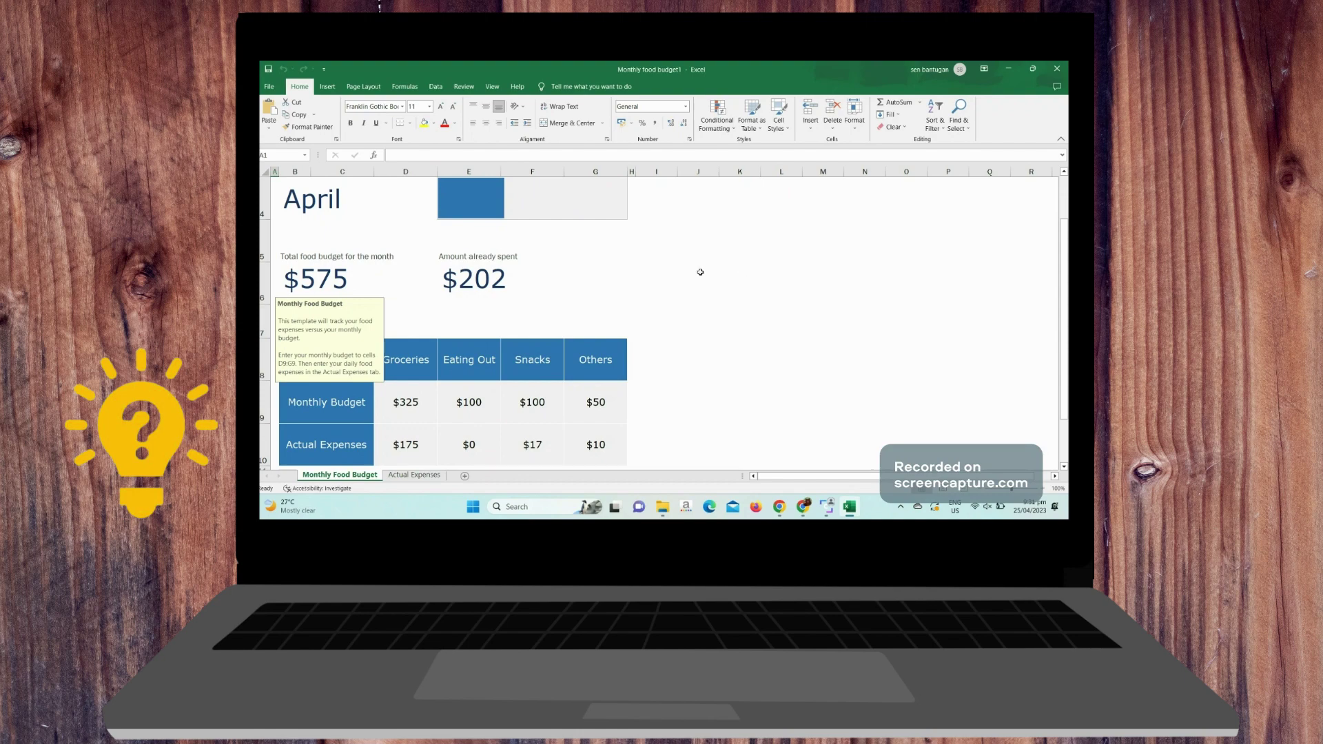
scroll(700, 273, up, 1)
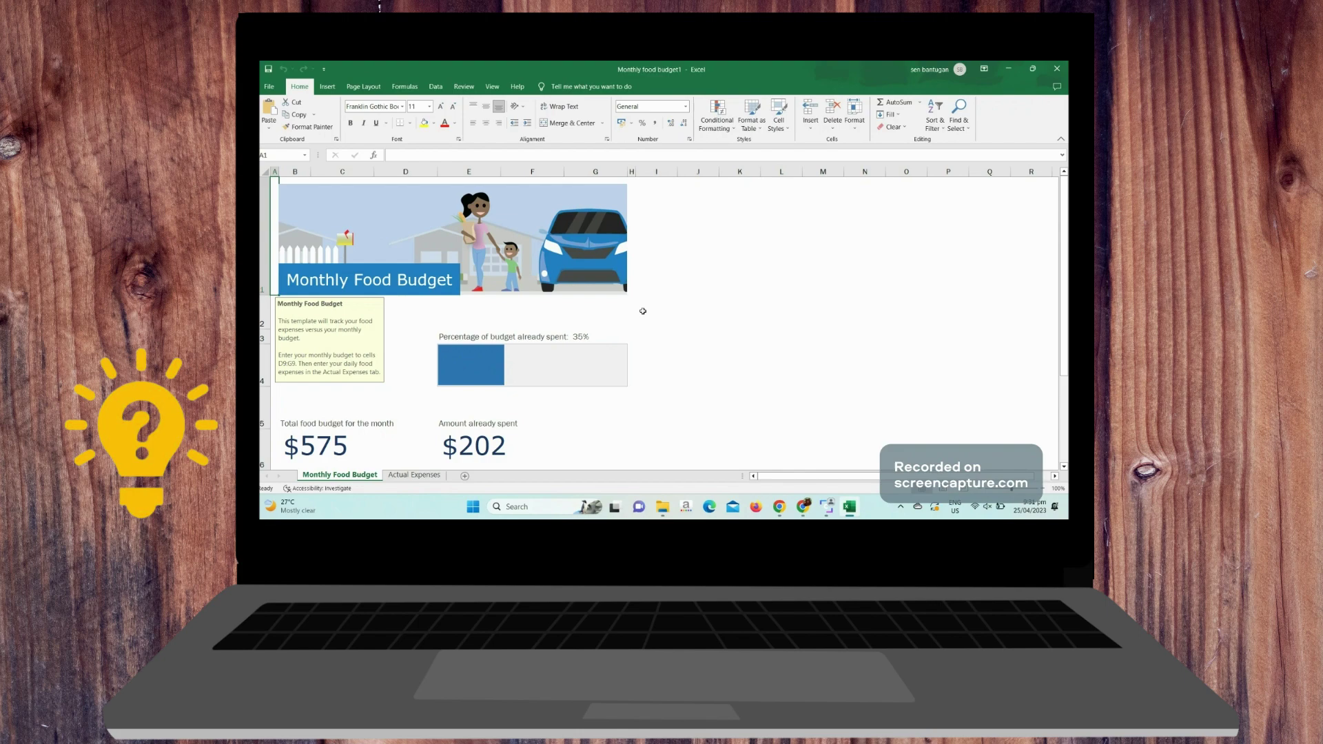
scroll(502, 304, down, 1)
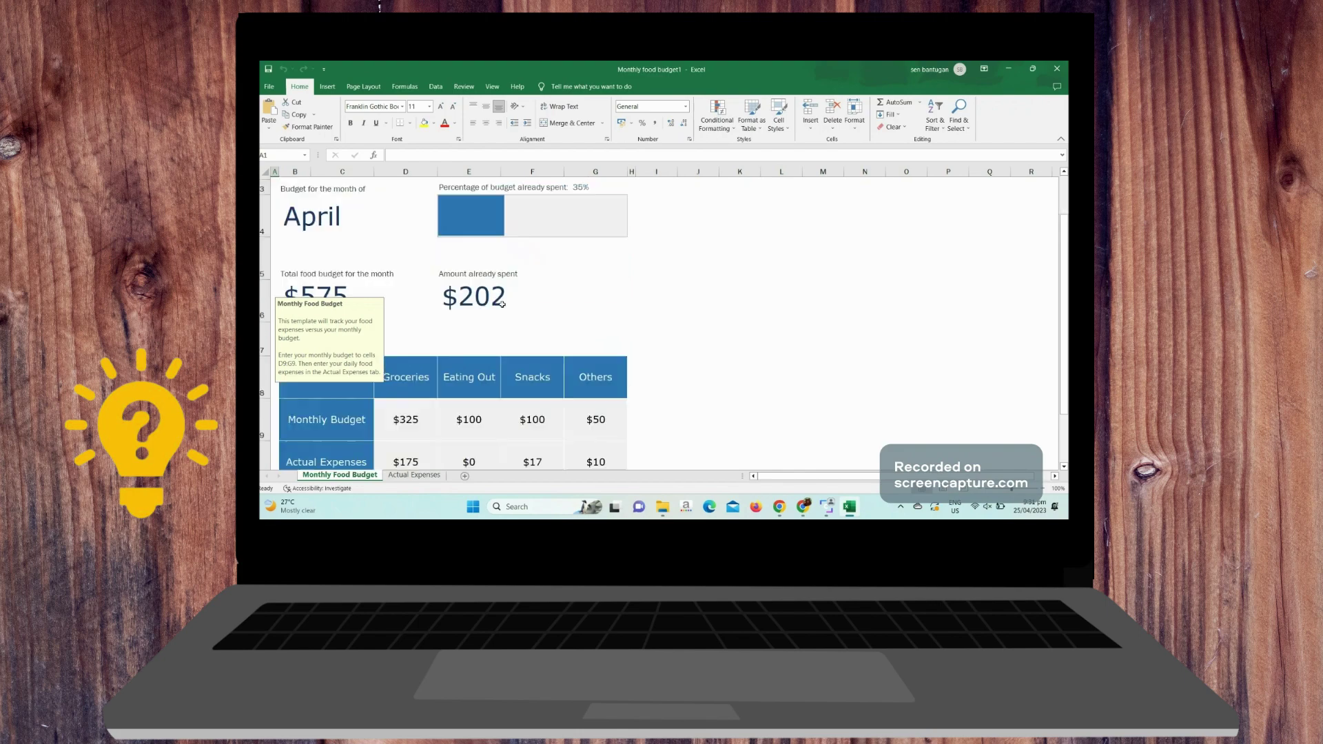
scroll(502, 304, down, 1)
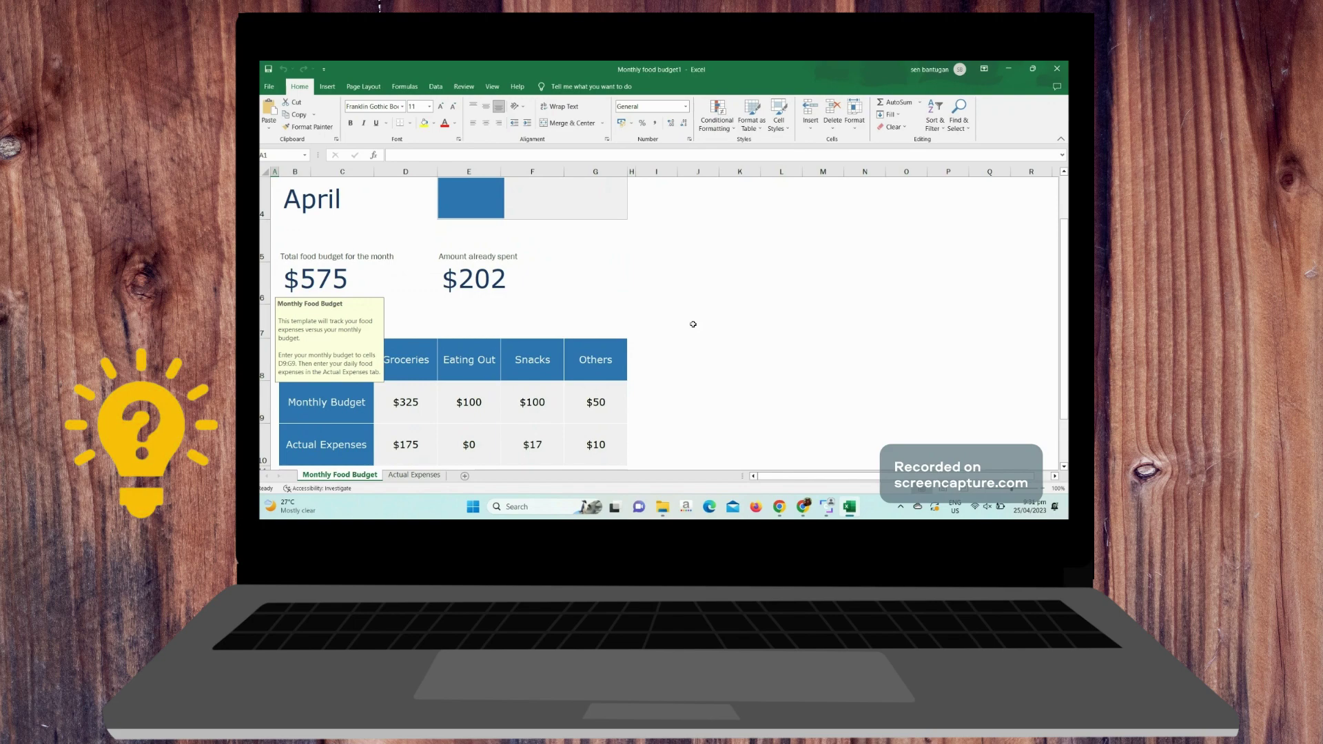
scroll(693, 324, up, 3)
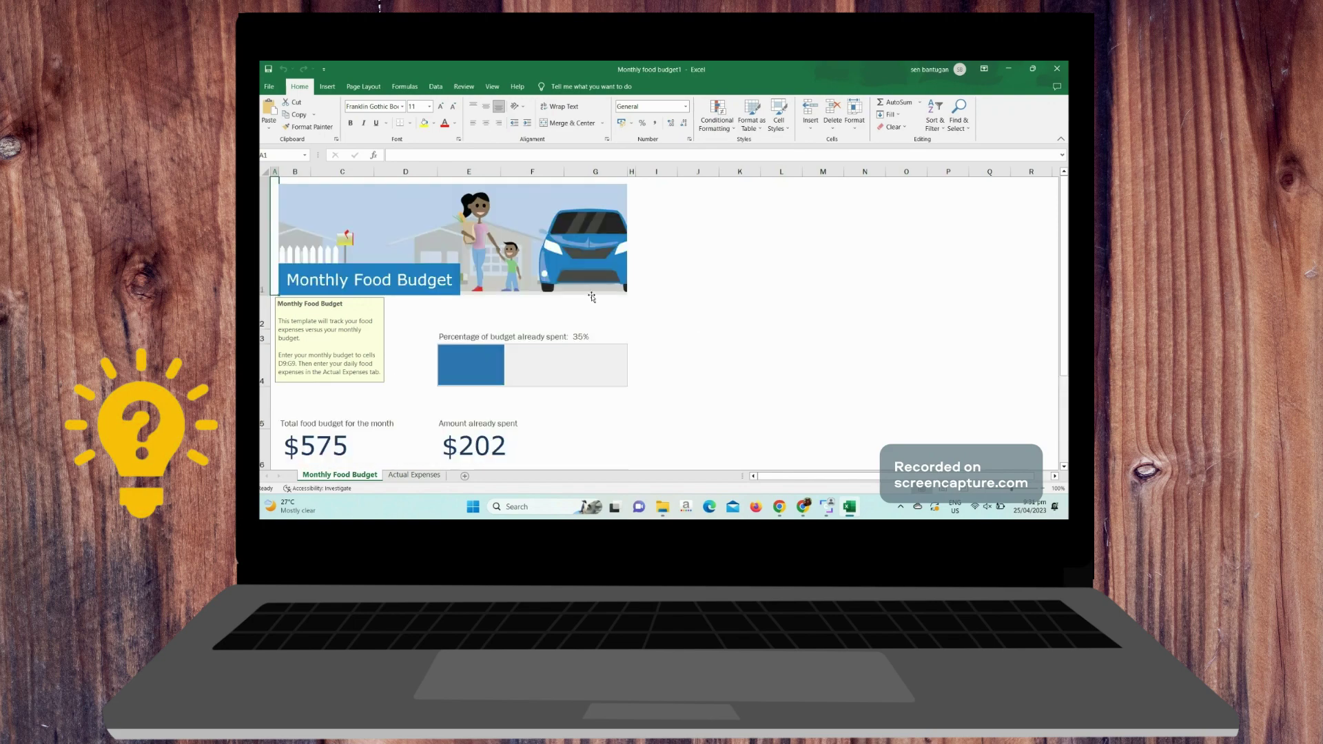